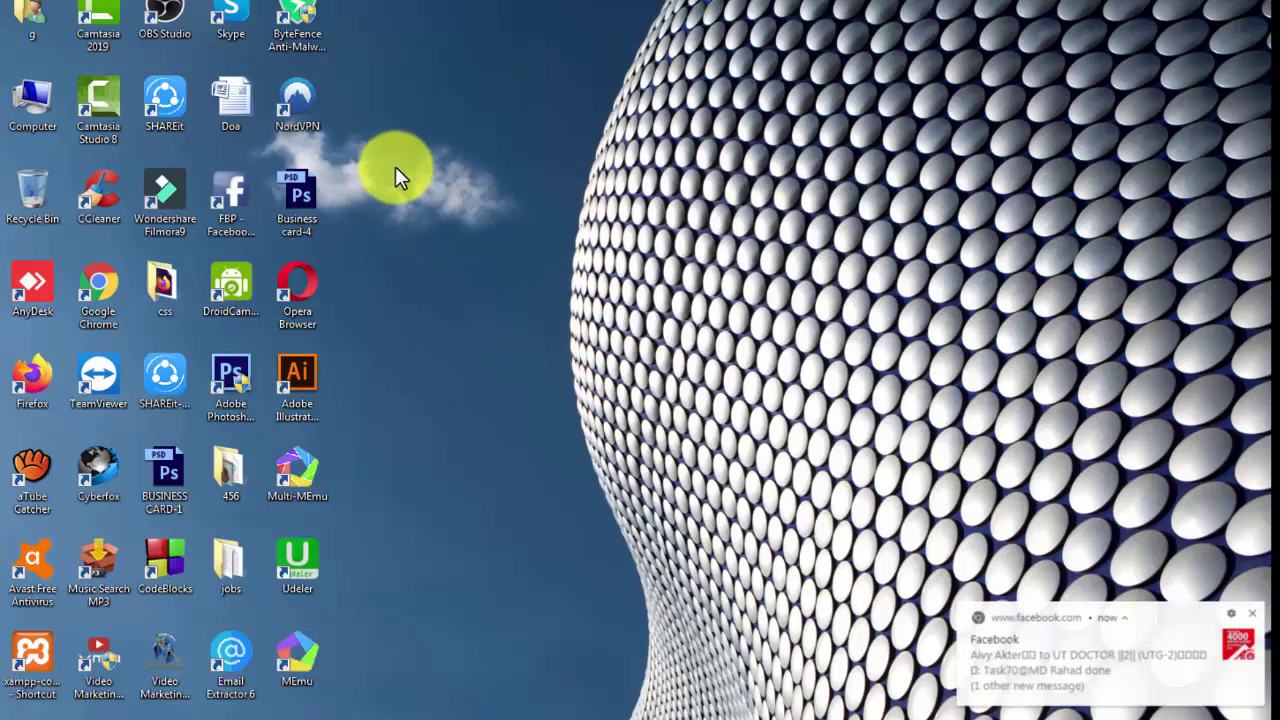
Step: Dismiss the Facebook notification and refresh the desktop several times, including once with F5
{"action": "left_click", "coordinate": [1245, 613]}
{"action": "right_click", "coordinate": [460, 181]}
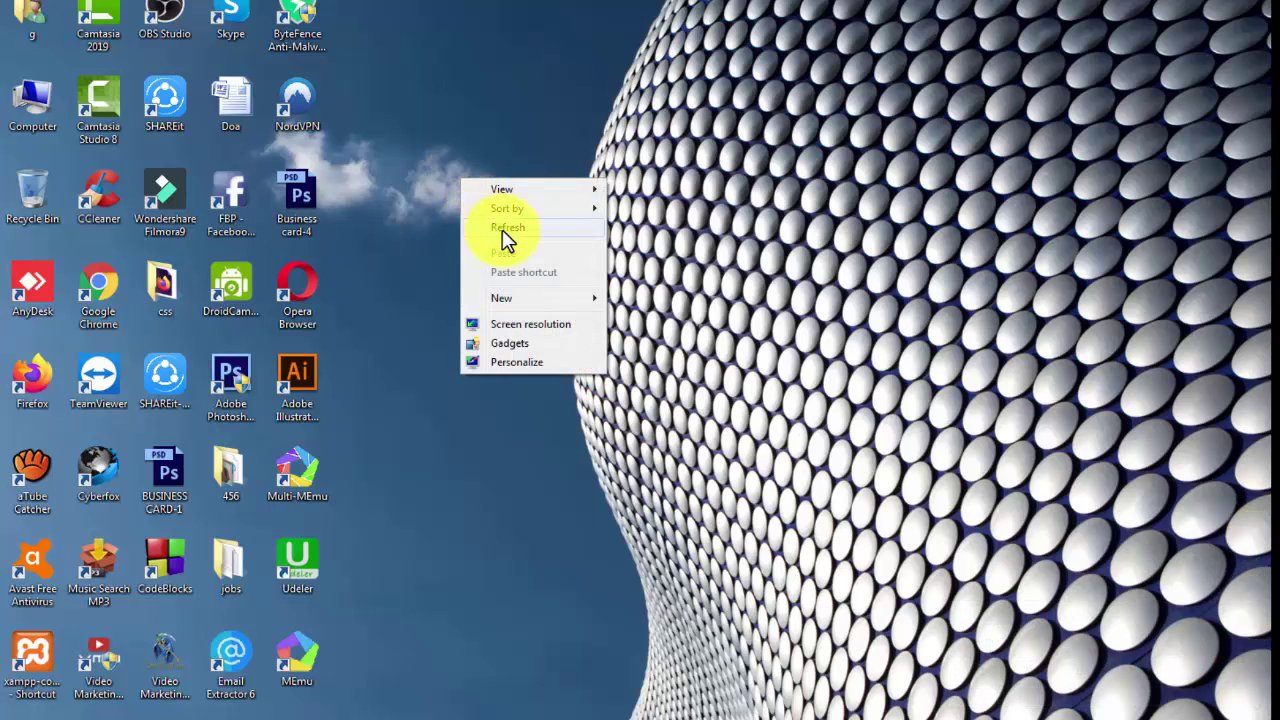
{"action": "left_click", "coordinate": [502, 229]}
{"action": "right_click", "coordinate": [390, 145]}
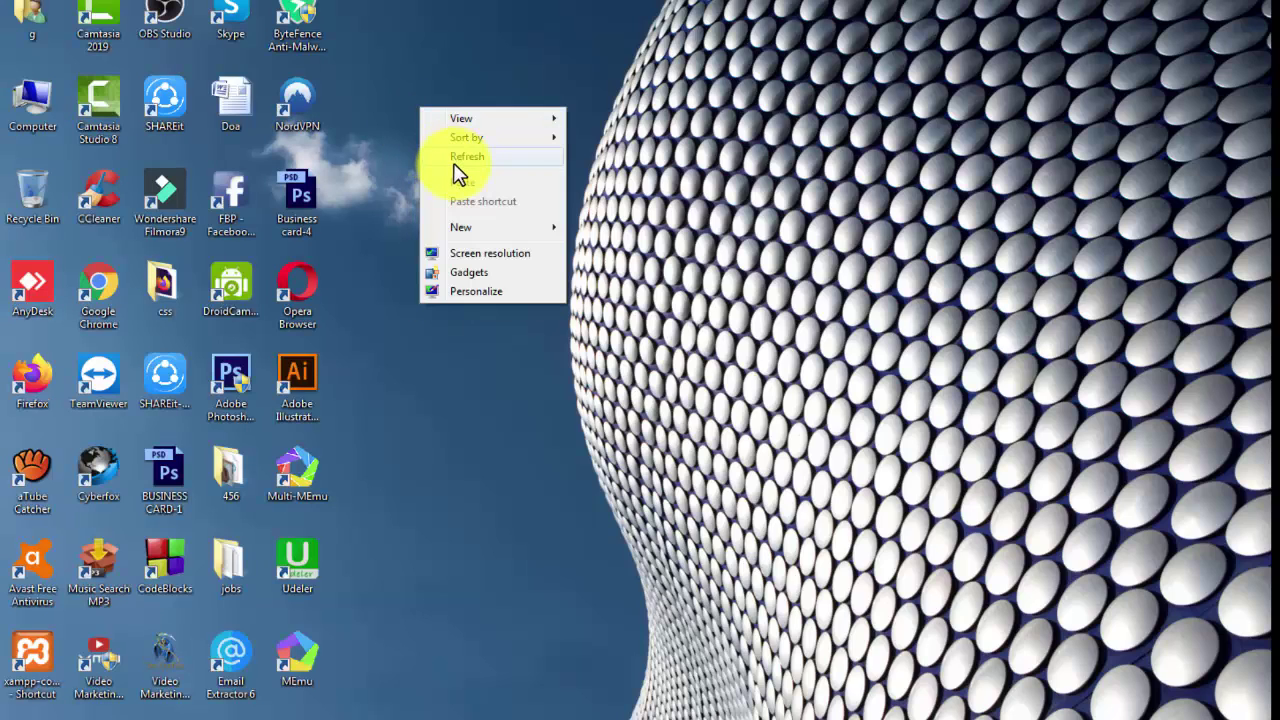
{"action": "left_click", "coordinate": [452, 168]}
{"action": "right_click", "coordinate": [415, 113]}
{"action": "left_click", "coordinate": [452, 172]}
{"action": "right_click", "coordinate": [422, 107]}
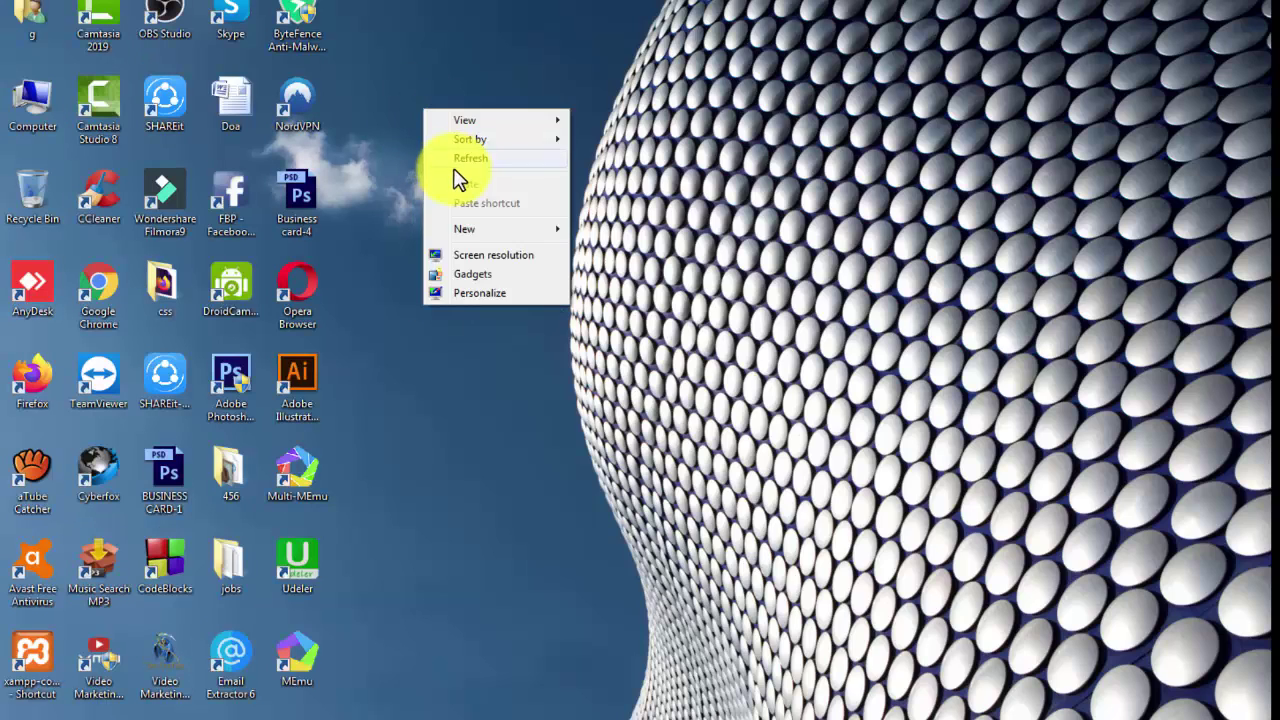
{"action": "left_click", "coordinate": [454, 160]}
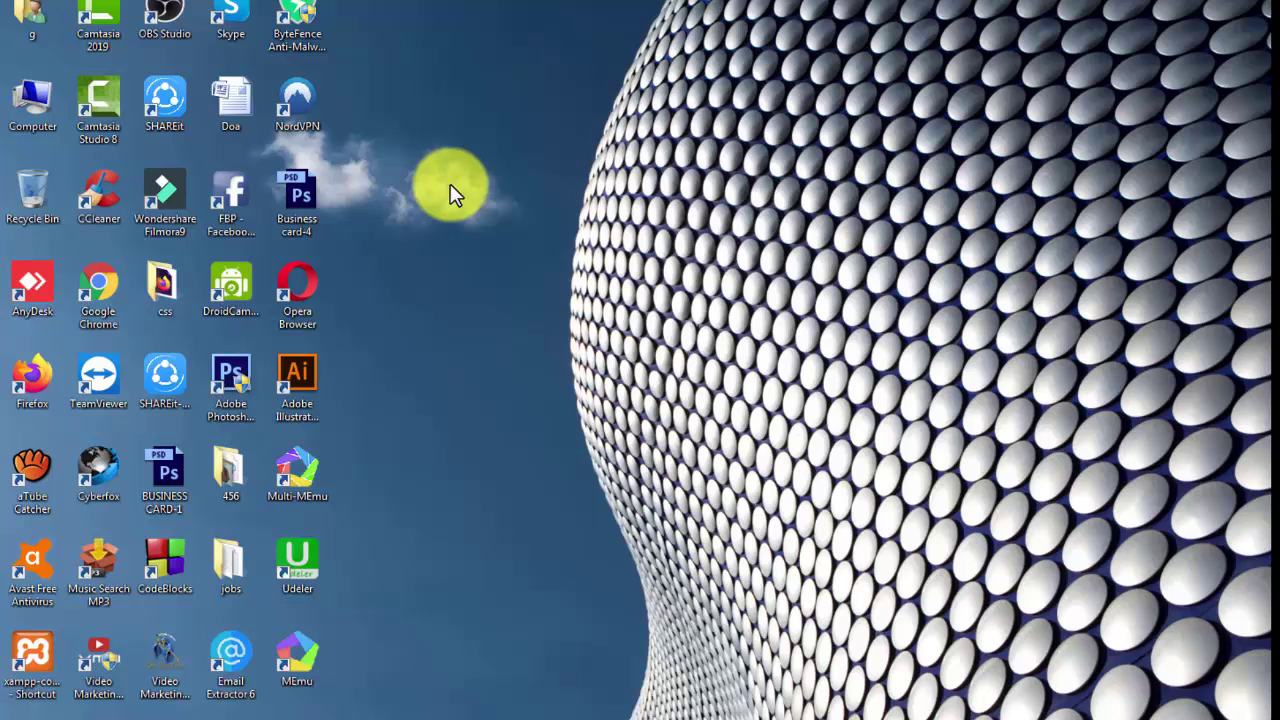
{"action": "key", "text": "F5"}
{"action": "key", "text": "F5"}
Step: Refresh the desktop seven more times from its right-click menu
{"action": "right_click", "coordinate": [430, 176]}
{"action": "left_click", "coordinate": [478, 228]}
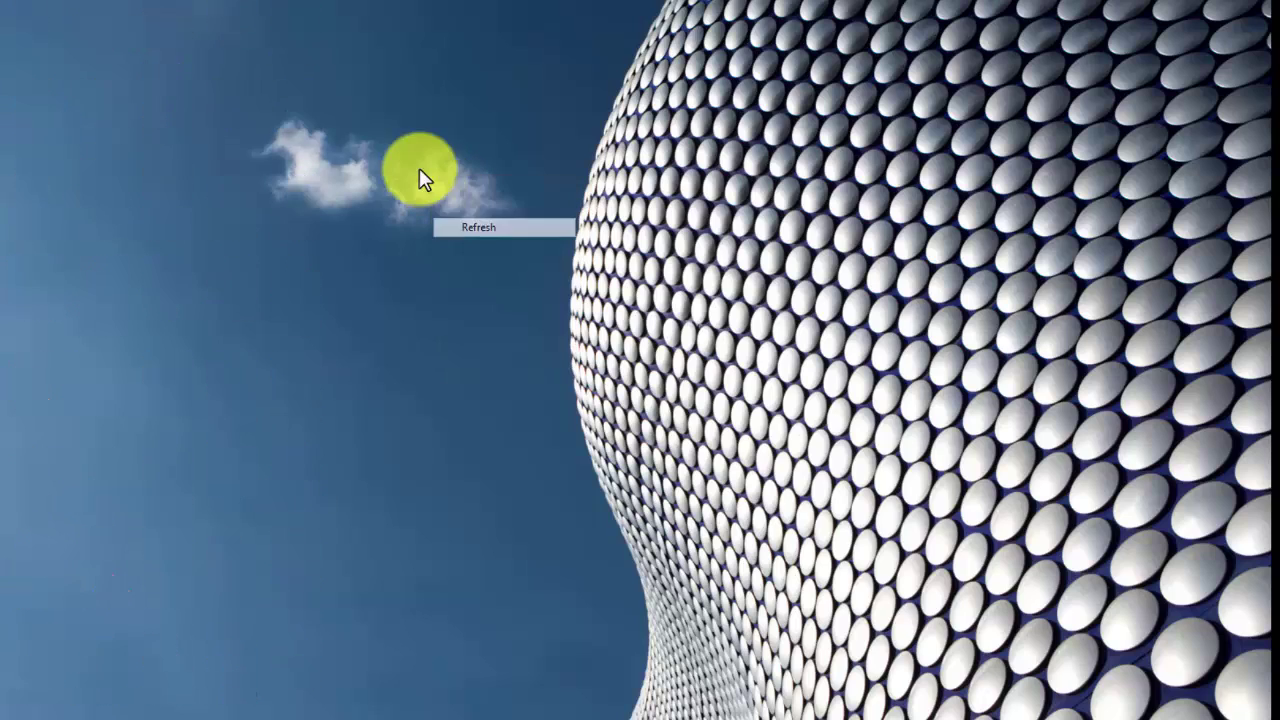
{"action": "right_click", "coordinate": [417, 163]}
{"action": "left_click", "coordinate": [456, 215]}
{"action": "right_click", "coordinate": [411, 165]}
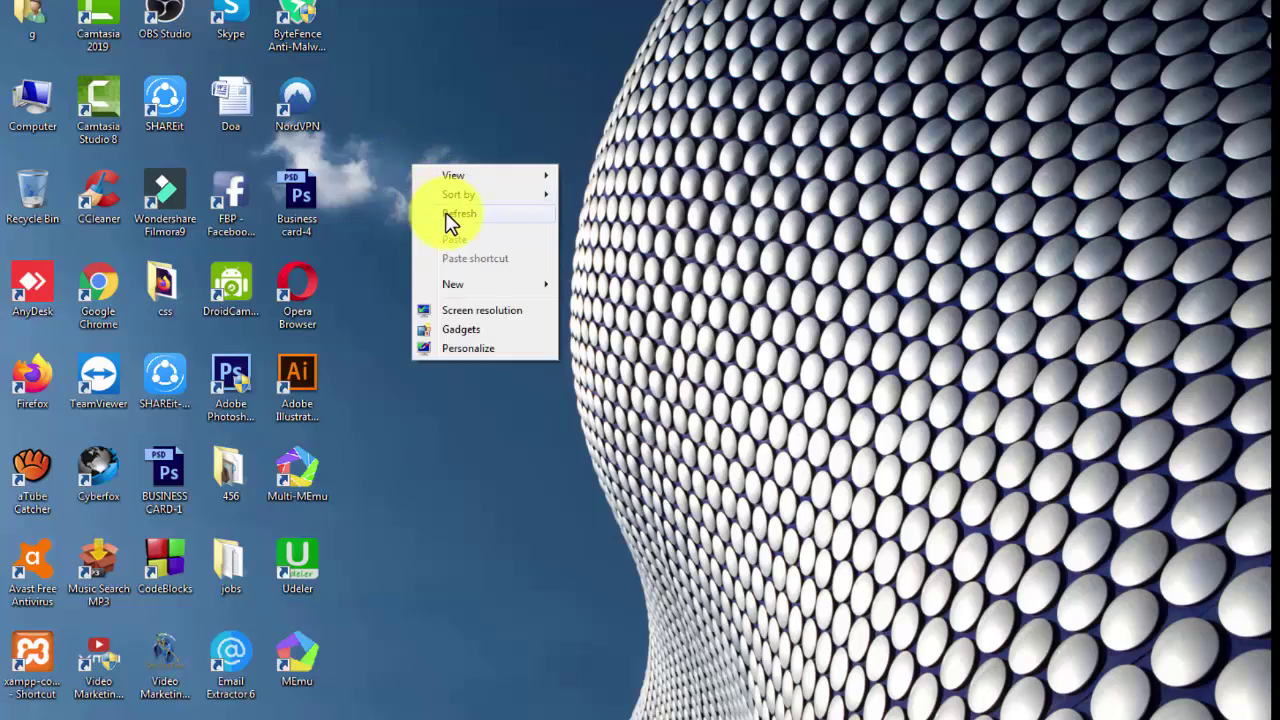
{"action": "left_click", "coordinate": [440, 214]}
{"action": "right_click", "coordinate": [413, 166]}
{"action": "left_click", "coordinate": [442, 214]}
{"action": "right_click", "coordinate": [407, 168]}
{"action": "left_click", "coordinate": [433, 216]}
{"action": "right_click", "coordinate": [405, 166]}
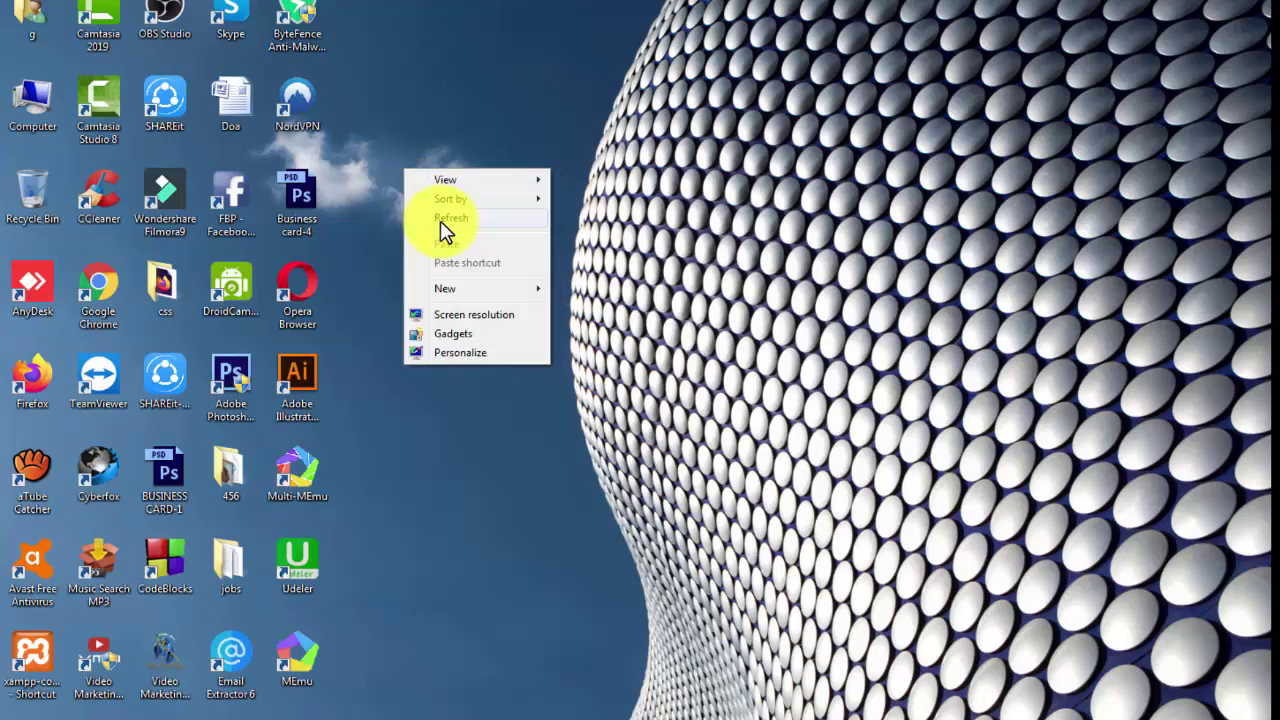
{"action": "left_click", "coordinate": [443, 222]}
{"action": "right_click", "coordinate": [406, 162]}
{"action": "left_click", "coordinate": [443, 214]}
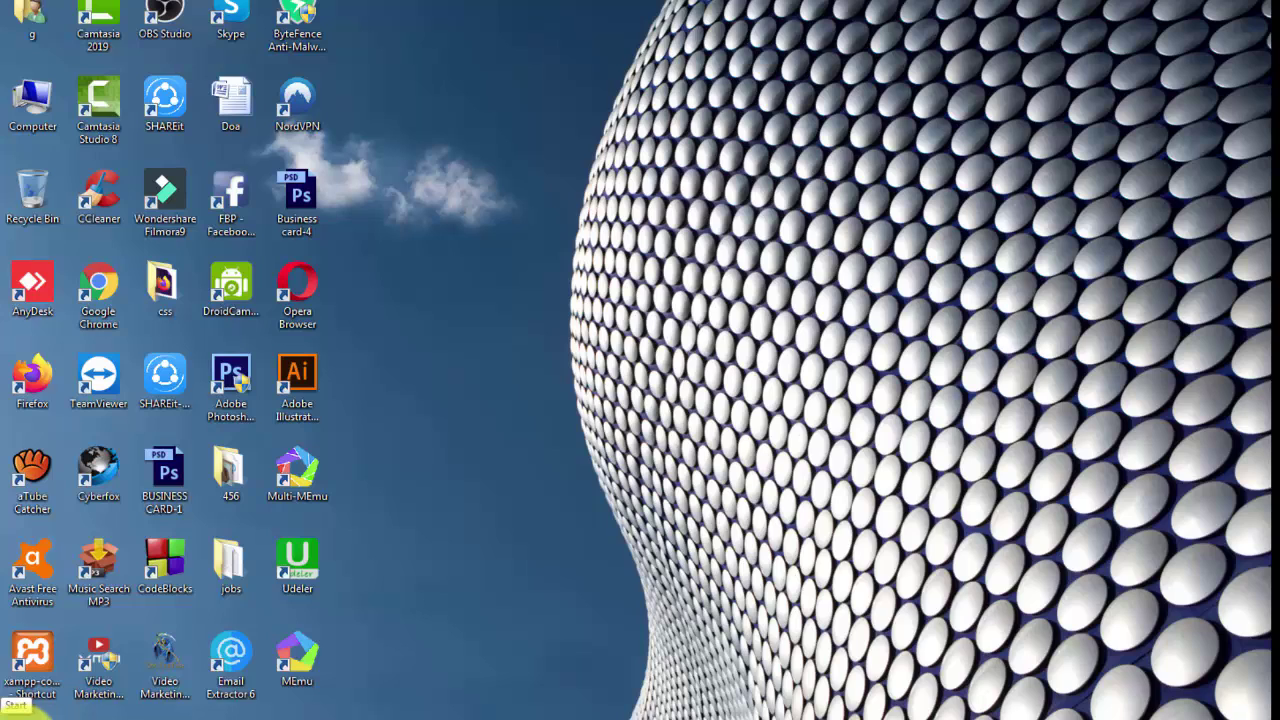
Step: Open the Services list by running services.msc from the Run box
{"action": "left_click", "coordinate": [25, 712]}
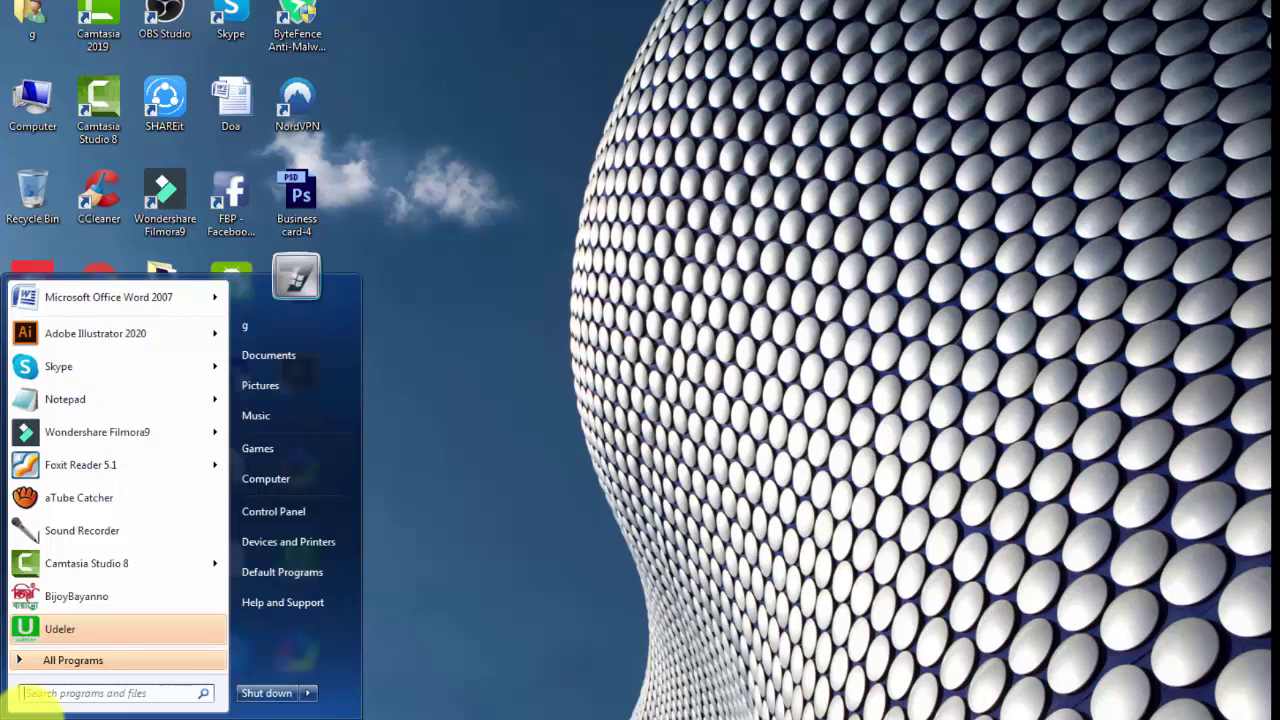
{"action": "type", "text": "run"}
{"action": "key", "text": "Return"}
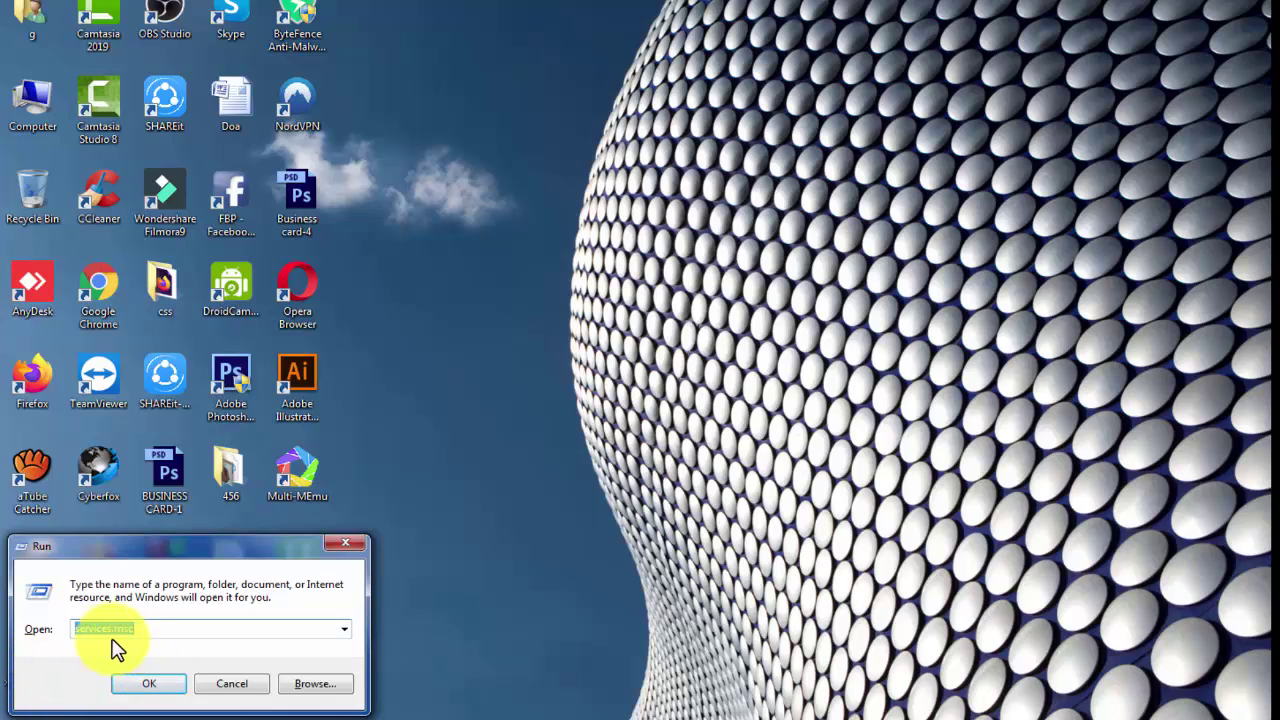
{"action": "left_click", "coordinate": [143, 673]}
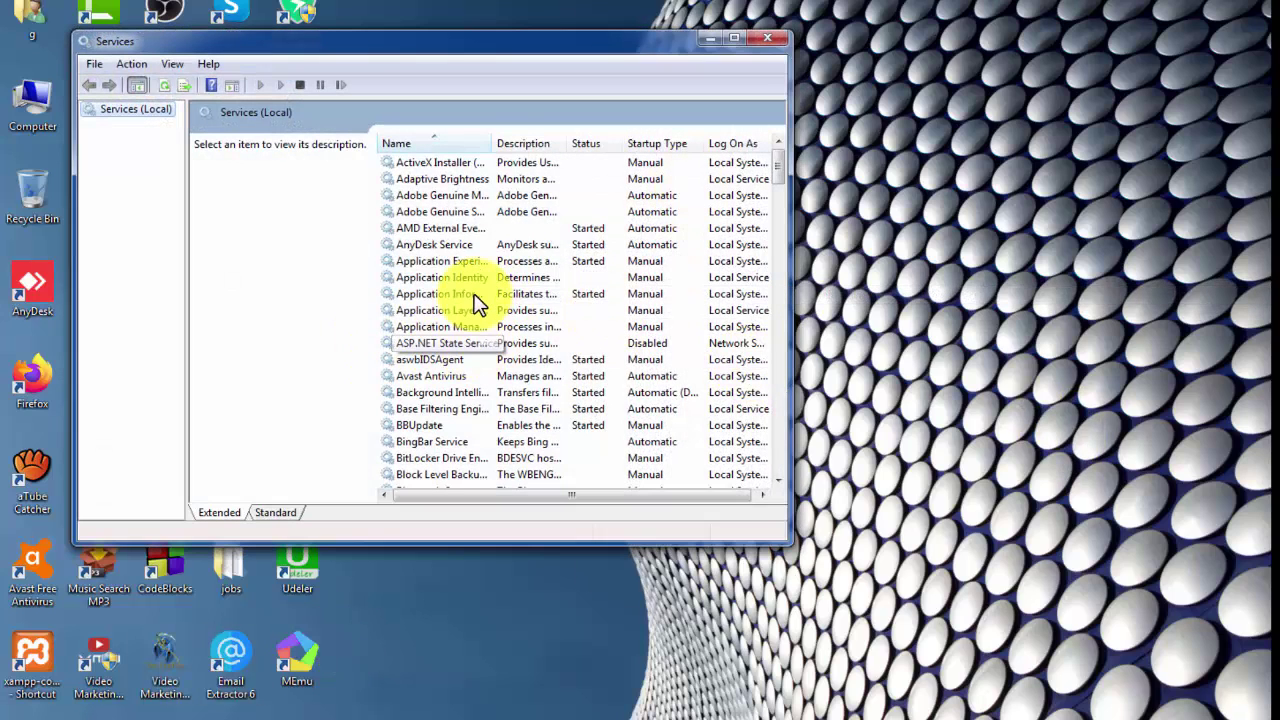
Step: Start the Superfetch service, then stop it and close its properties with OK
{"action": "left_click", "coordinate": [475, 295]}
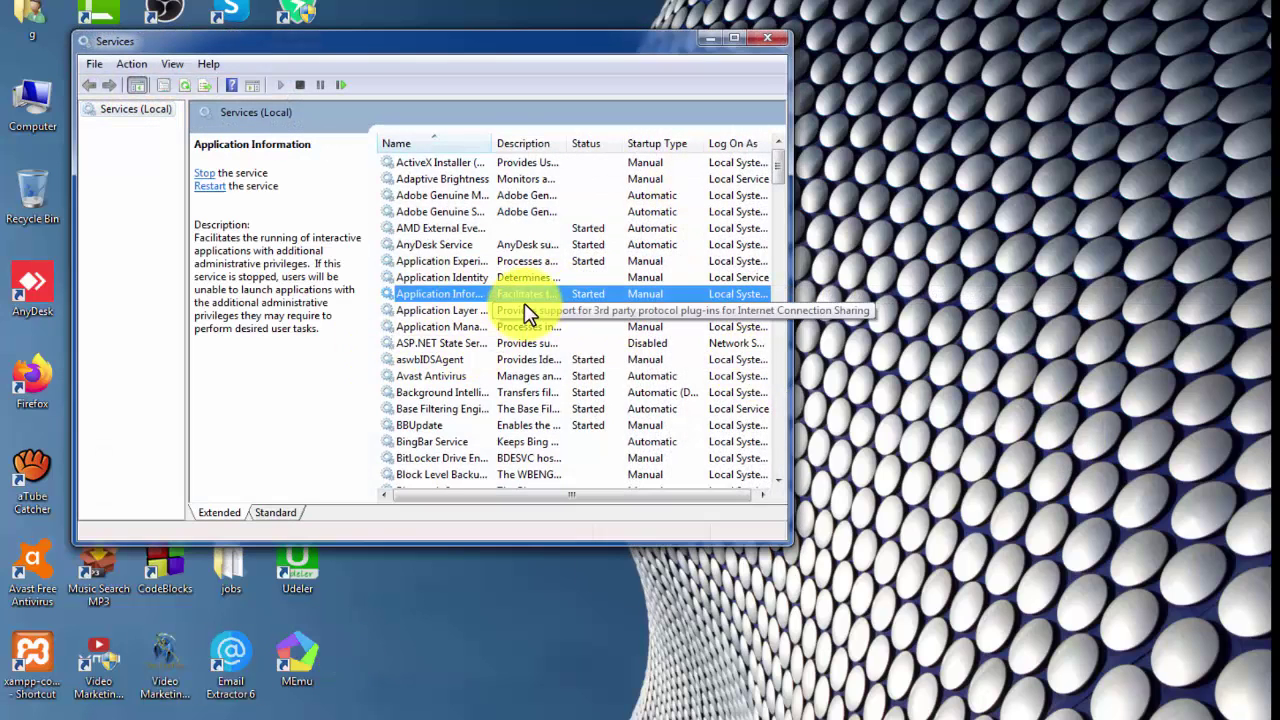
{"action": "type", "text": "su"}
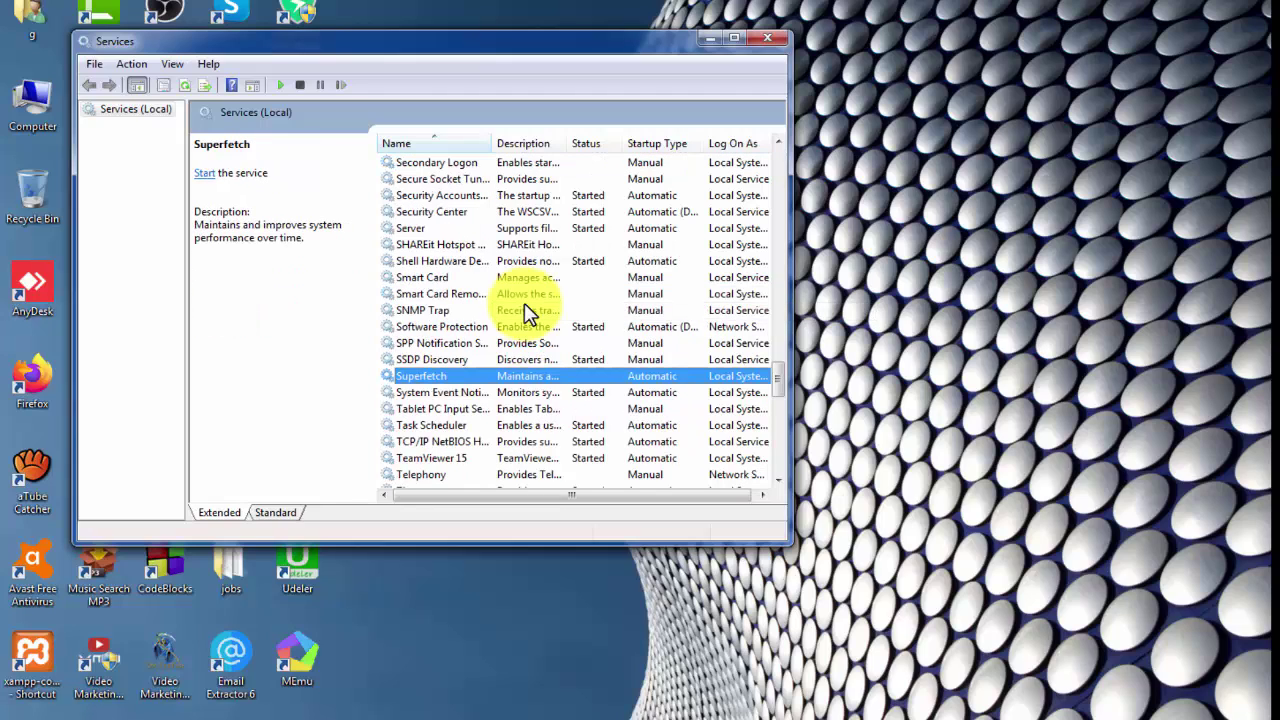
{"action": "double_click", "coordinate": [460, 386]}
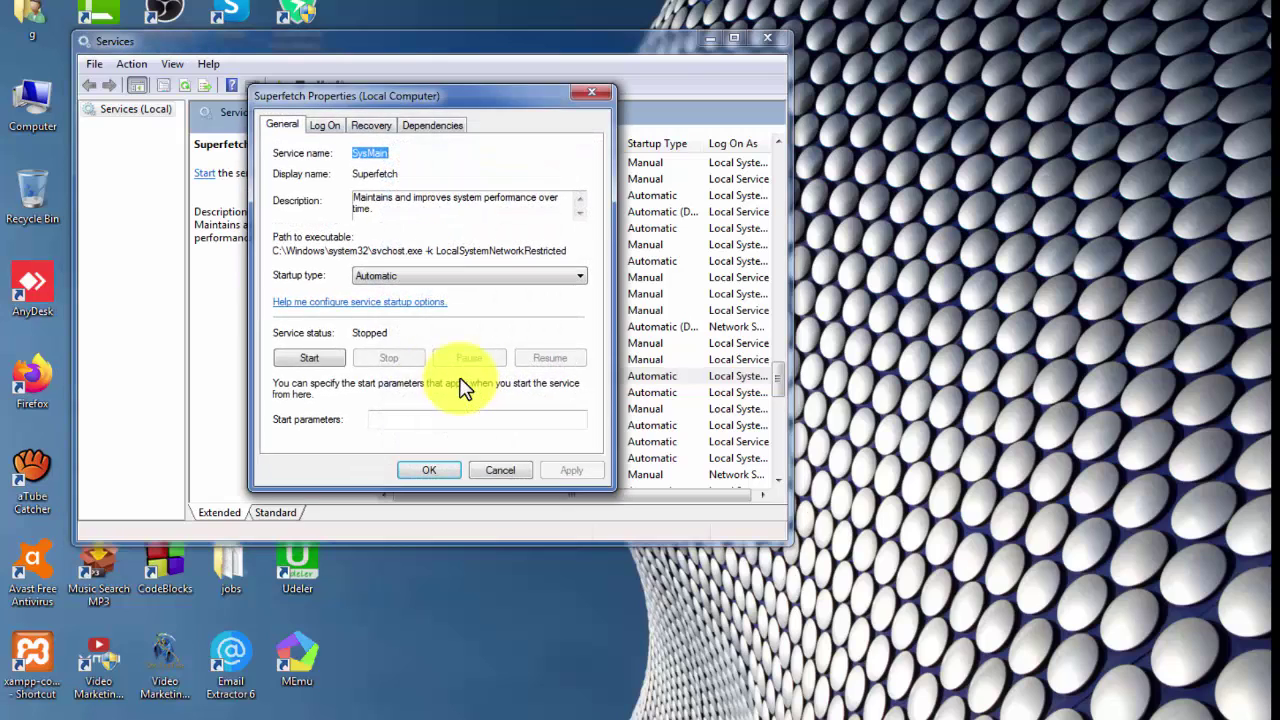
{"action": "left_click", "coordinate": [312, 360]}
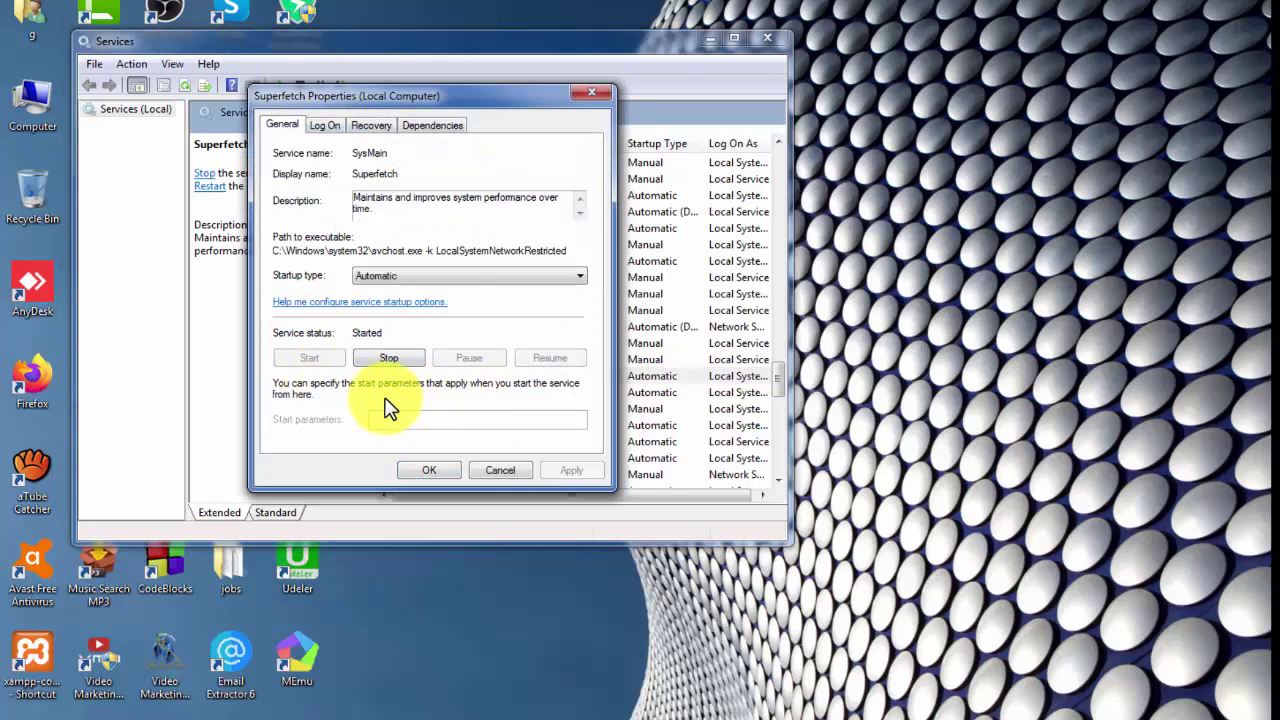
{"action": "left_click_drag", "start_coordinate": [494, 91], "coordinate": [534, 53]}
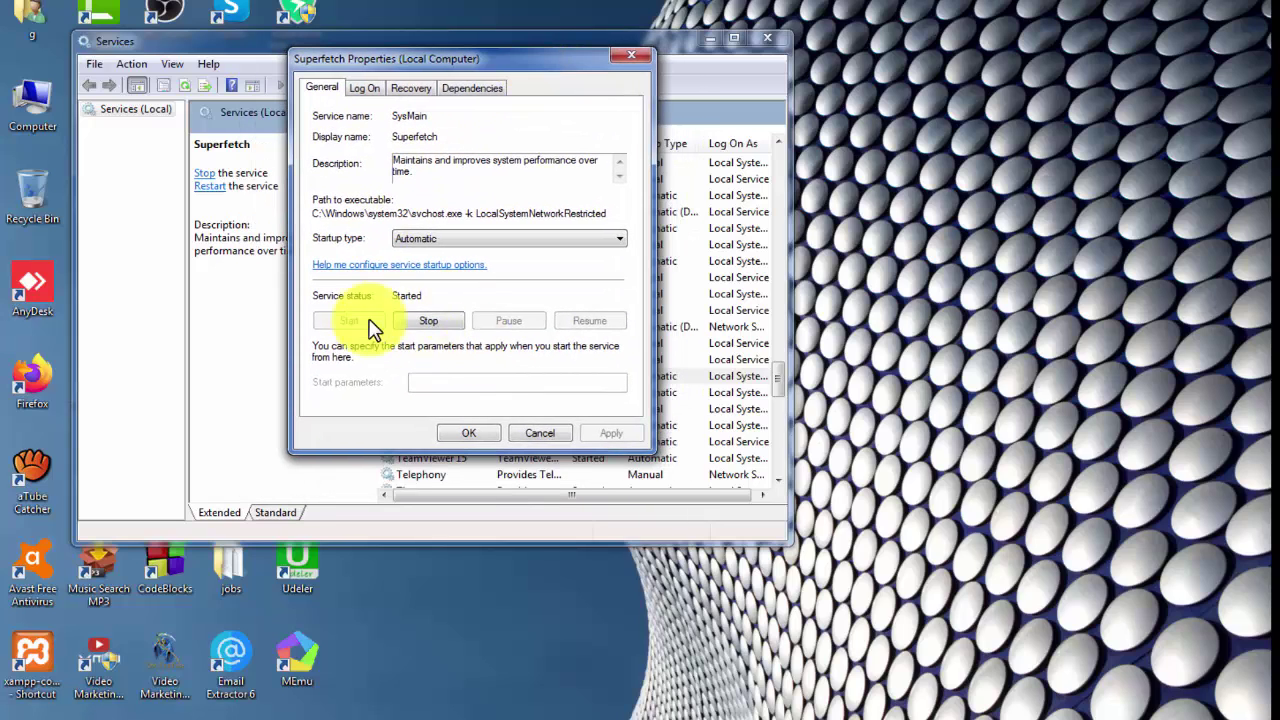
{"action": "left_click", "coordinate": [427, 322]}
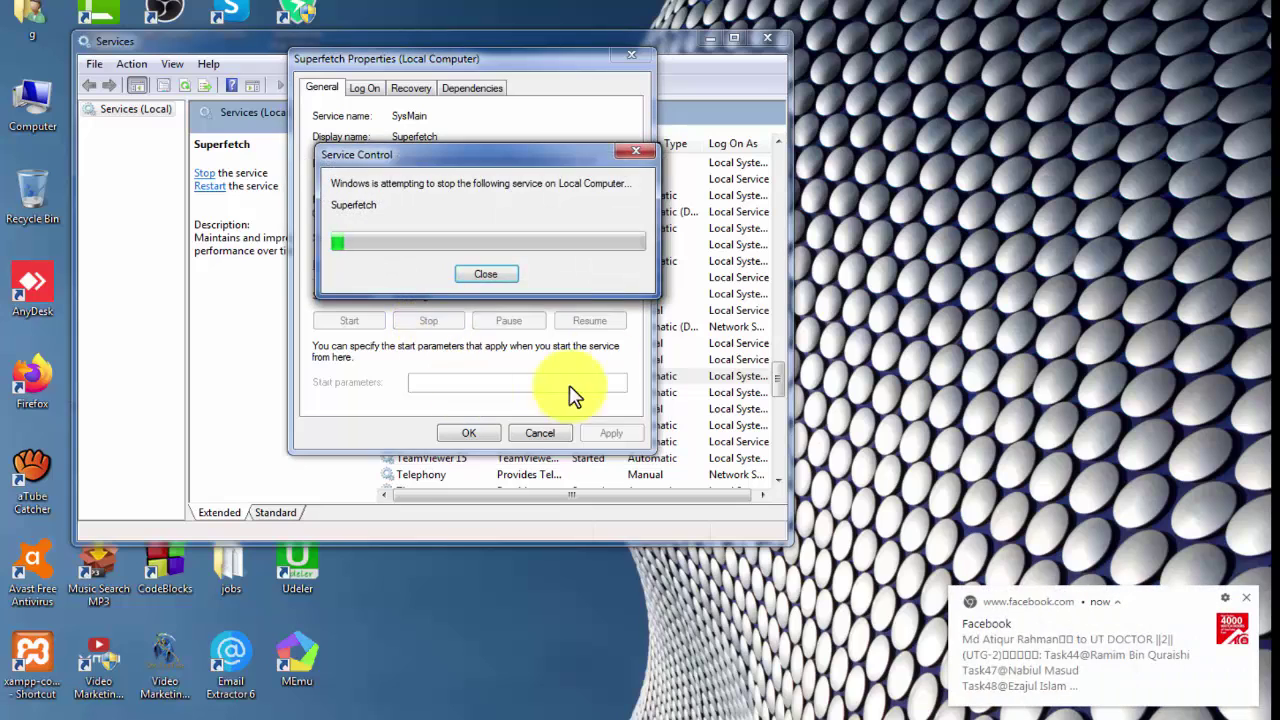
{"action": "left_click", "coordinate": [470, 433]}
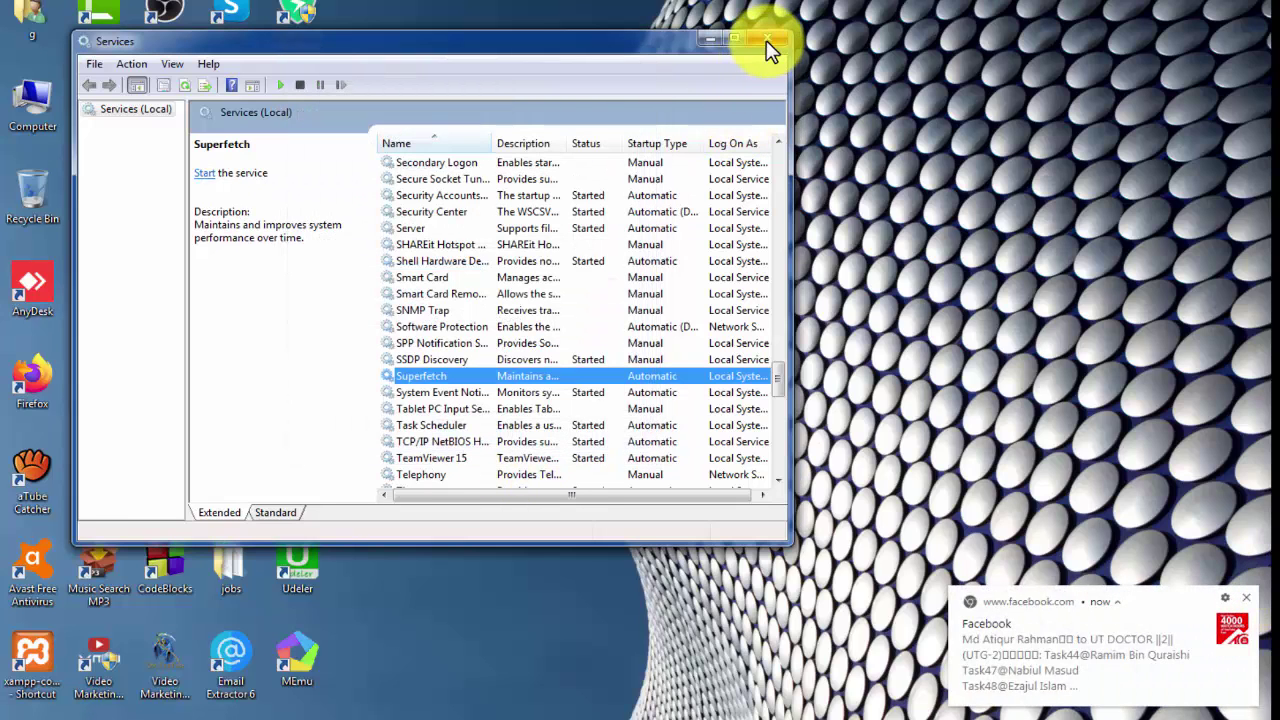
Step: Close Services, dismiss the notification, and run 'msc' from the Run box
{"action": "left_click", "coordinate": [766, 40]}
{"action": "left_click", "coordinate": [1246, 599]}
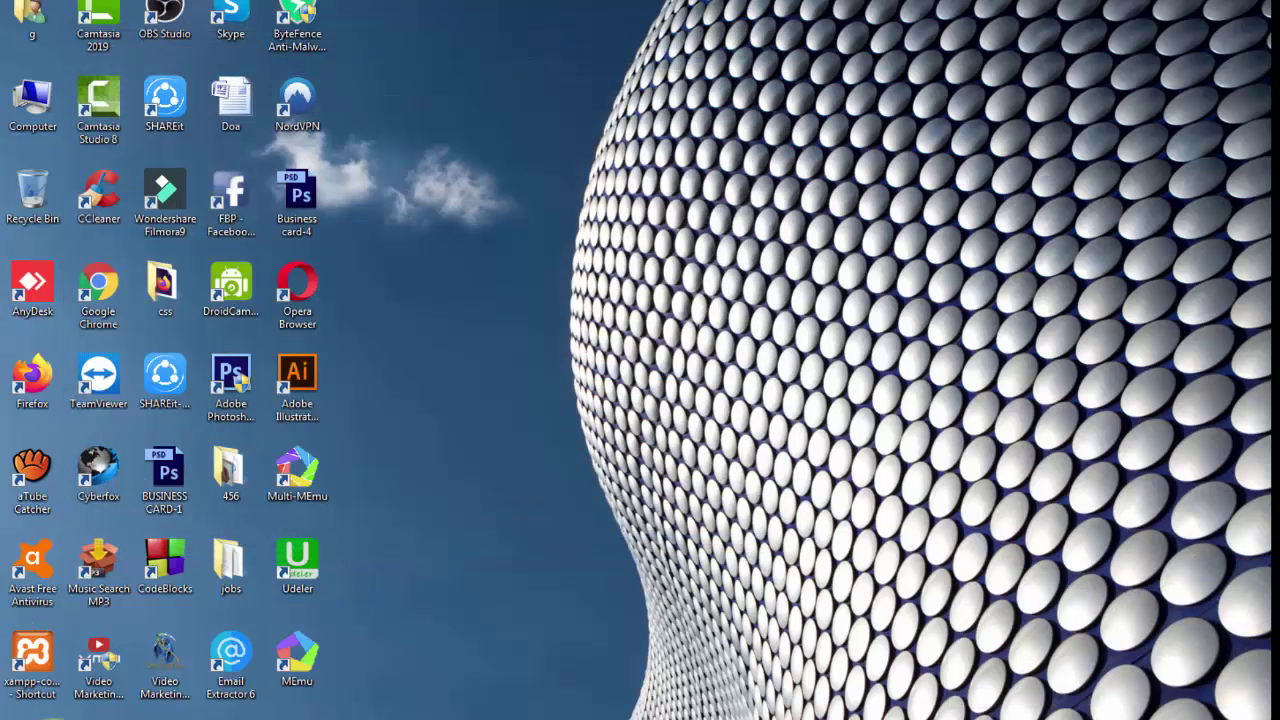
{"action": "left_click", "coordinate": [12, 714]}
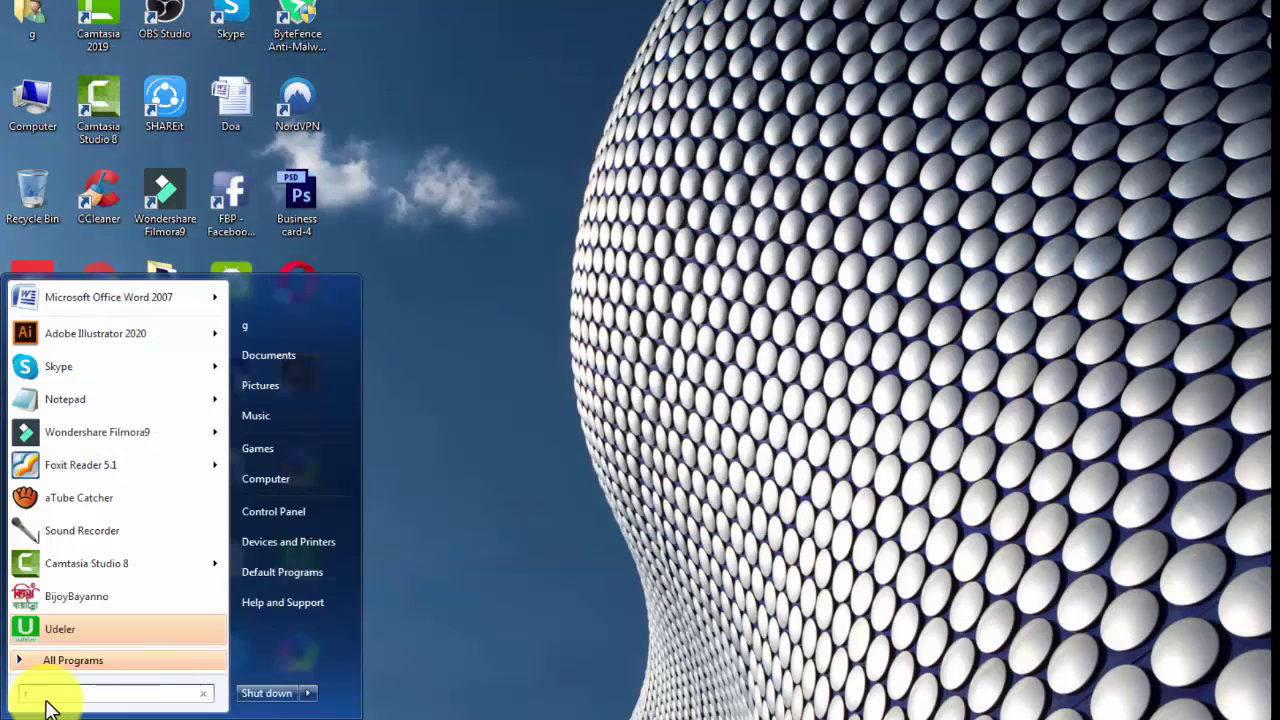
{"action": "type", "text": "run"}
{"action": "key", "text": "Return"}
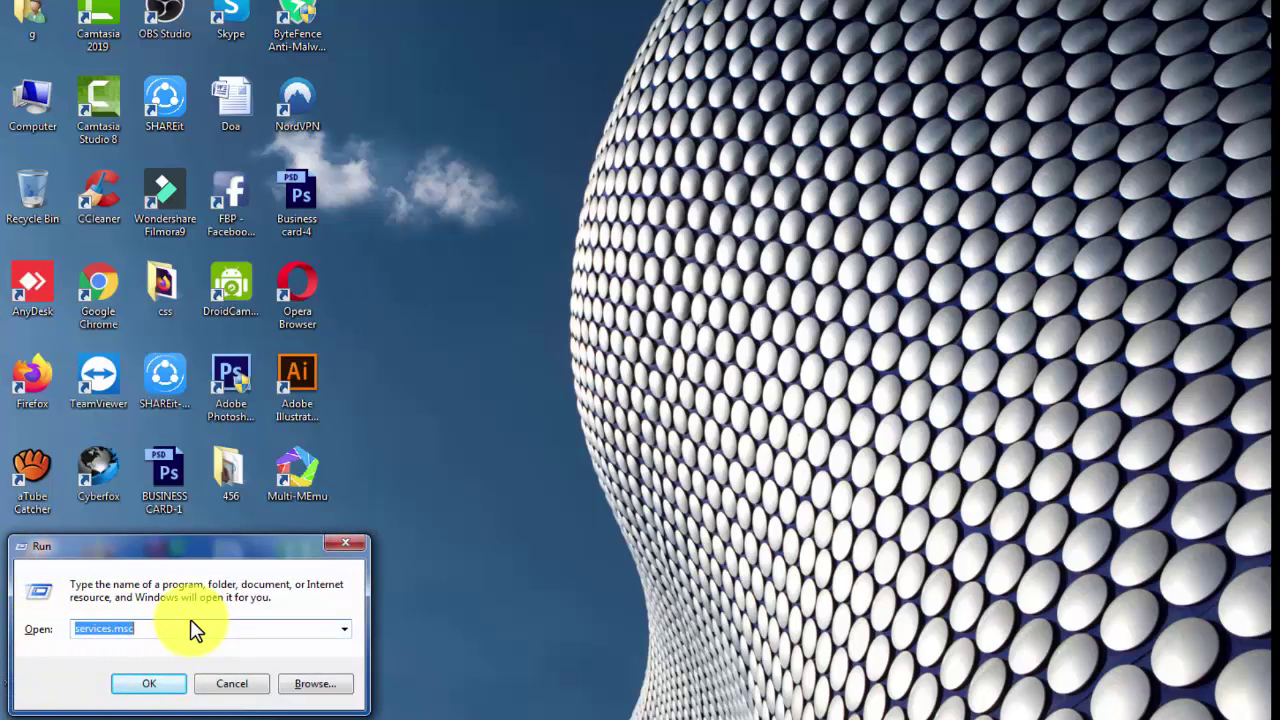
{"action": "type", "text": "msc"}
{"action": "key", "text": "Return"}
Step: Reopen the Run box several times and begin typing % for the %temp% path
{"action": "left_click", "coordinate": [14, 712]}
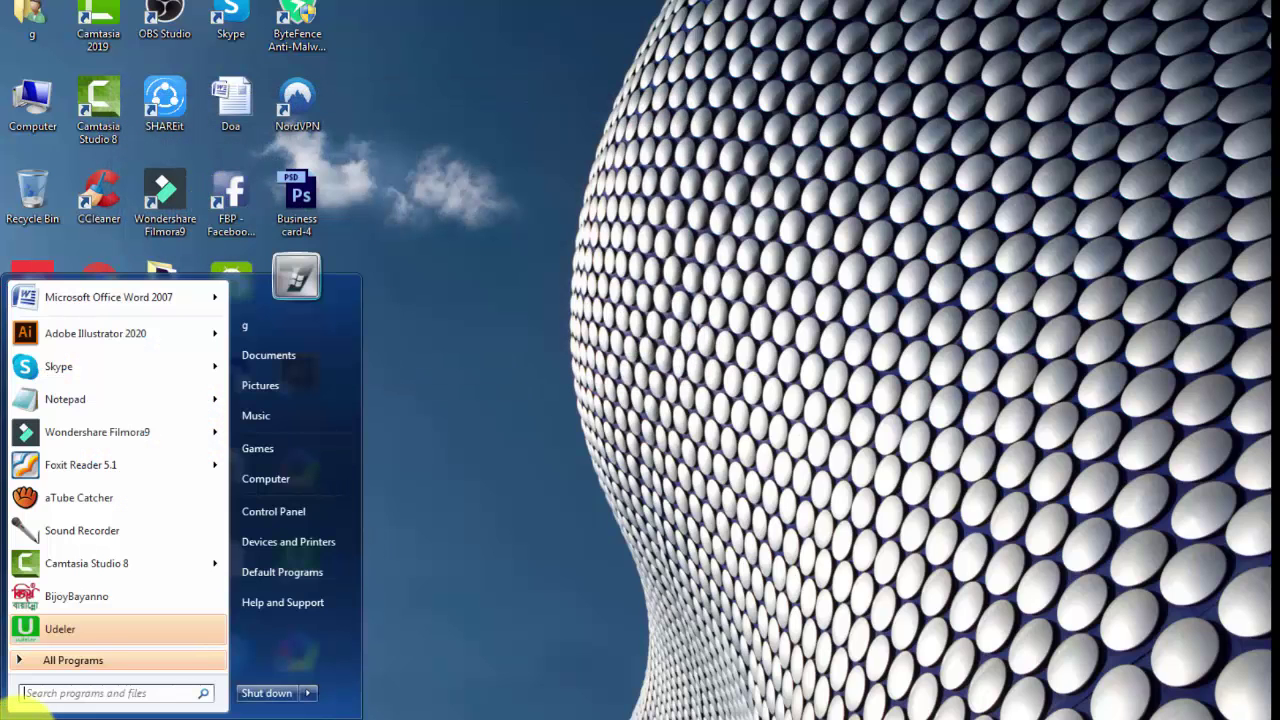
{"action": "type", "text": "run"}
{"action": "key", "text": "Return"}
{"action": "key", "text": "Return"}
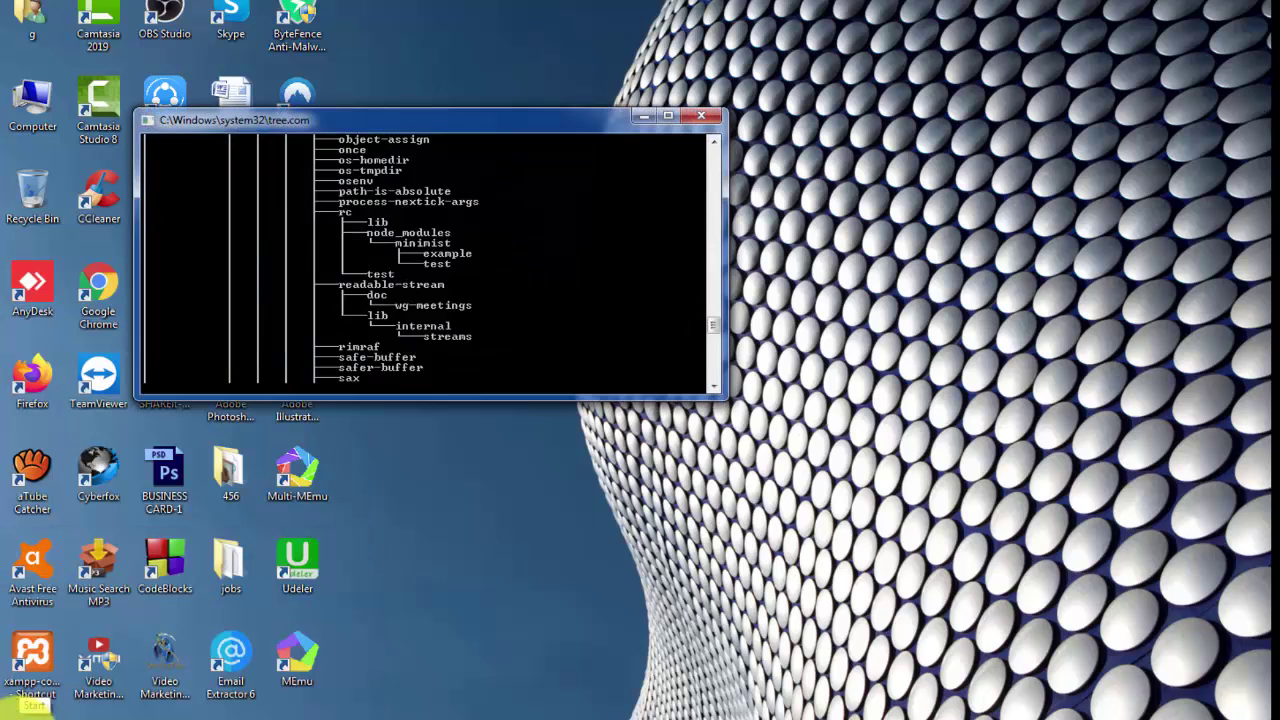
{"action": "left_click", "coordinate": [14, 712]}
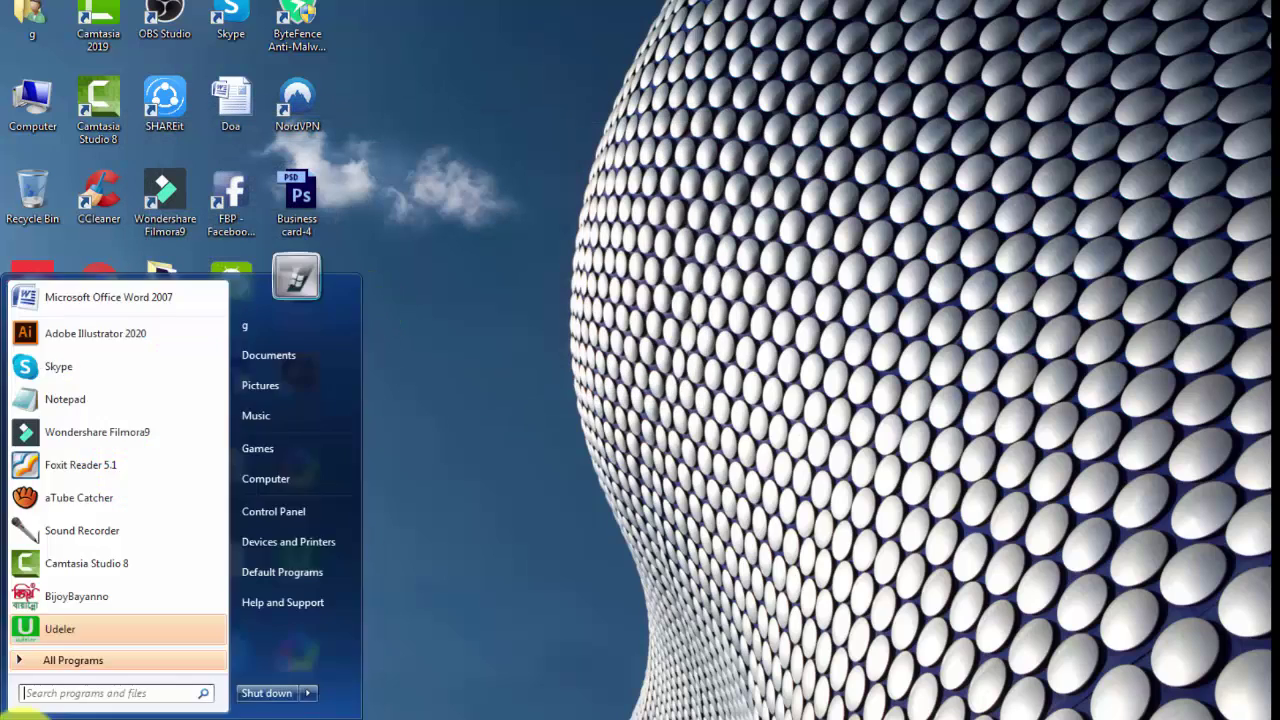
{"action": "type", "text": "run"}
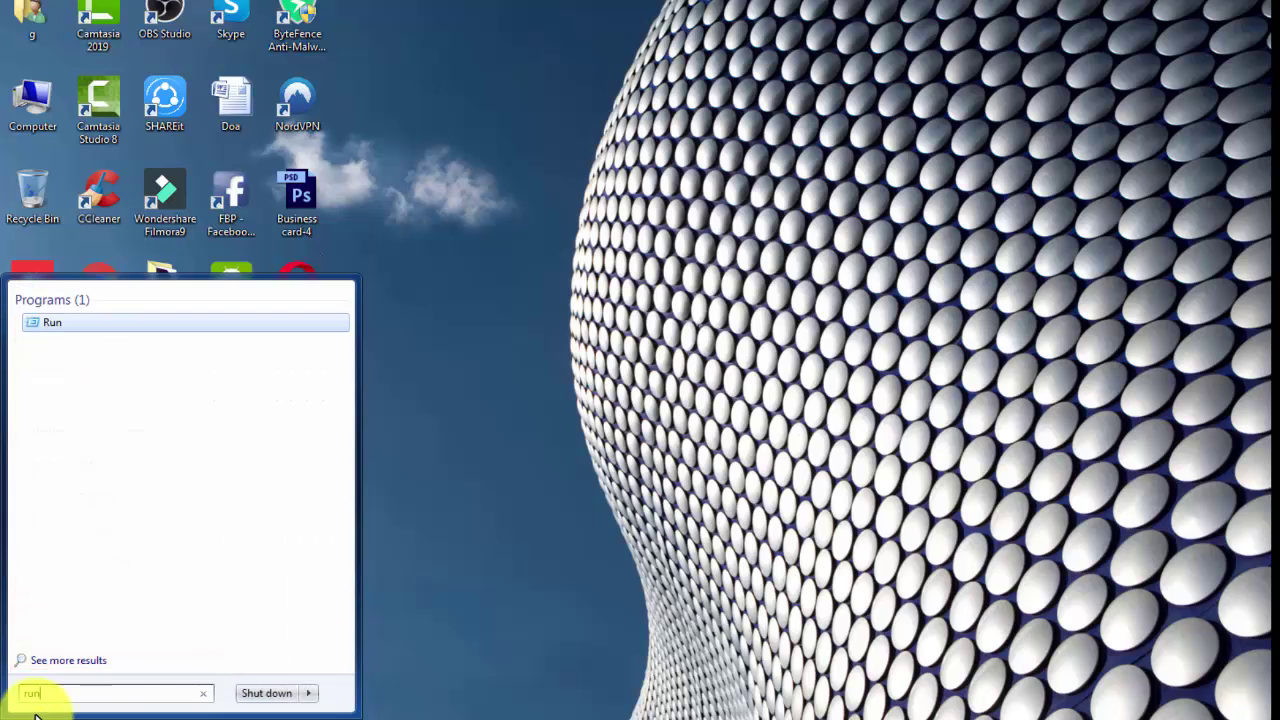
{"action": "key", "text": "Return"}
{"action": "key", "text": "Return"}
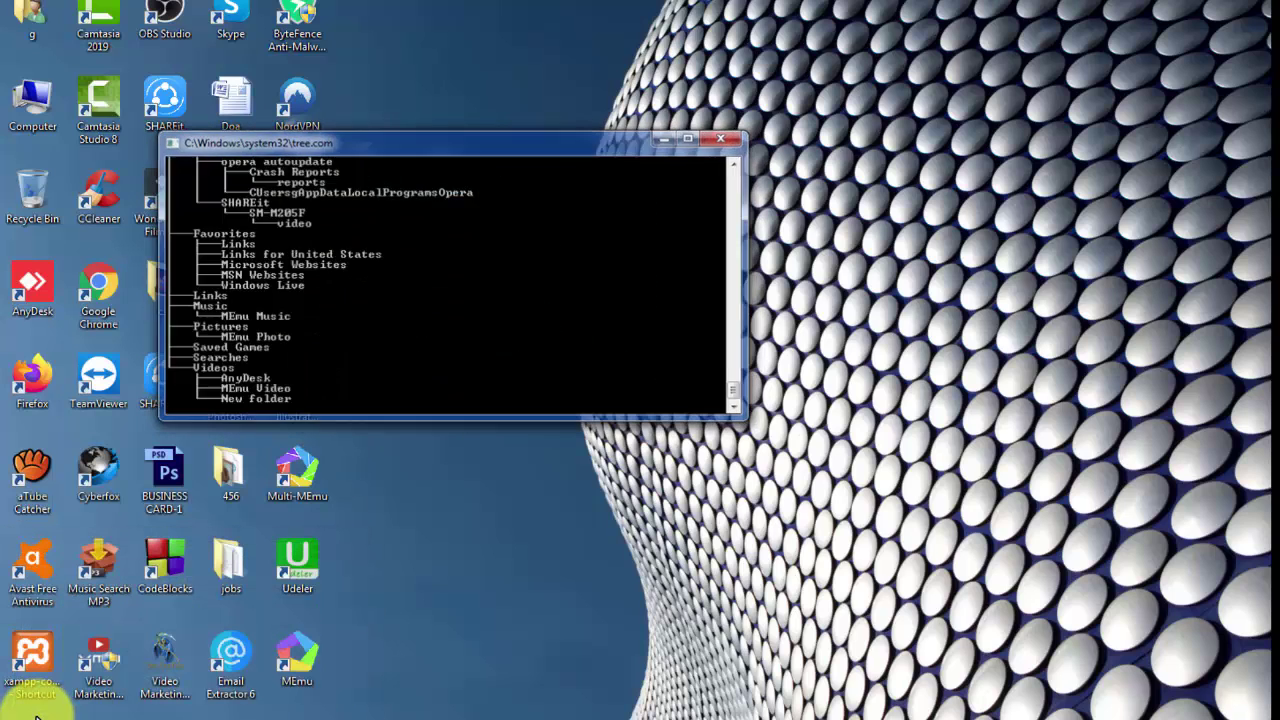
{"action": "left_click", "coordinate": [14, 712]}
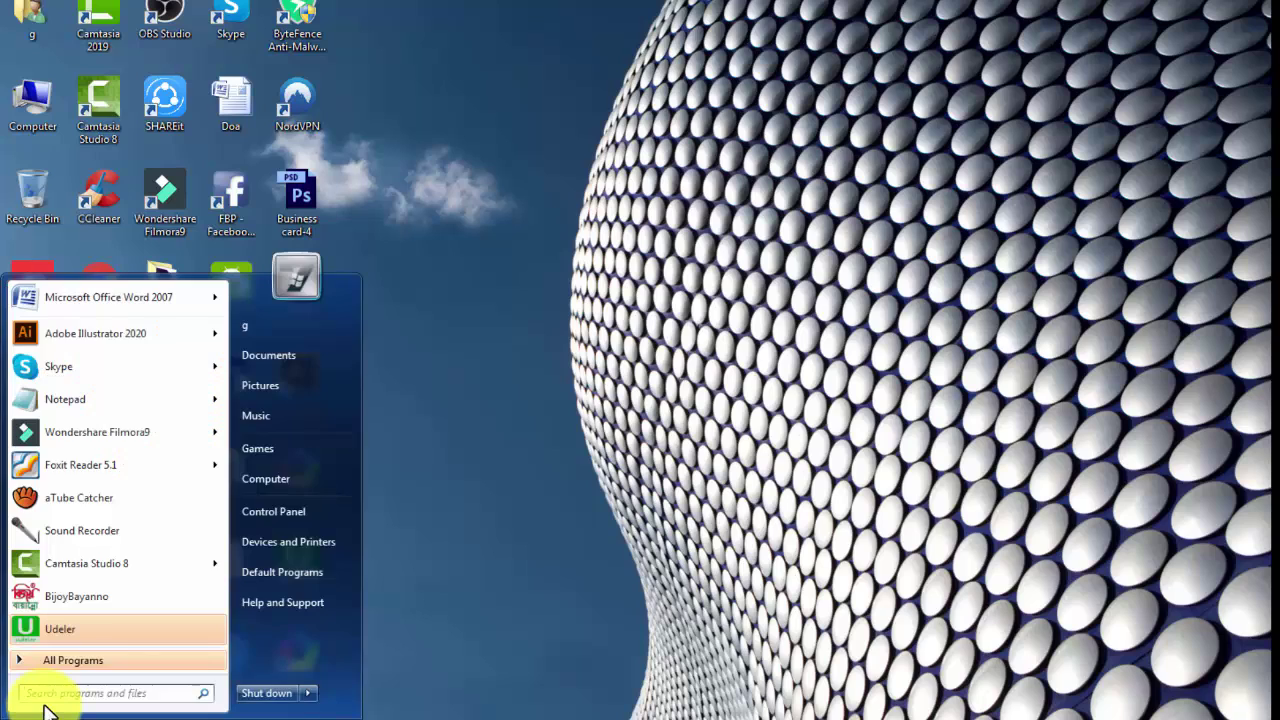
{"action": "type", "text": "run"}
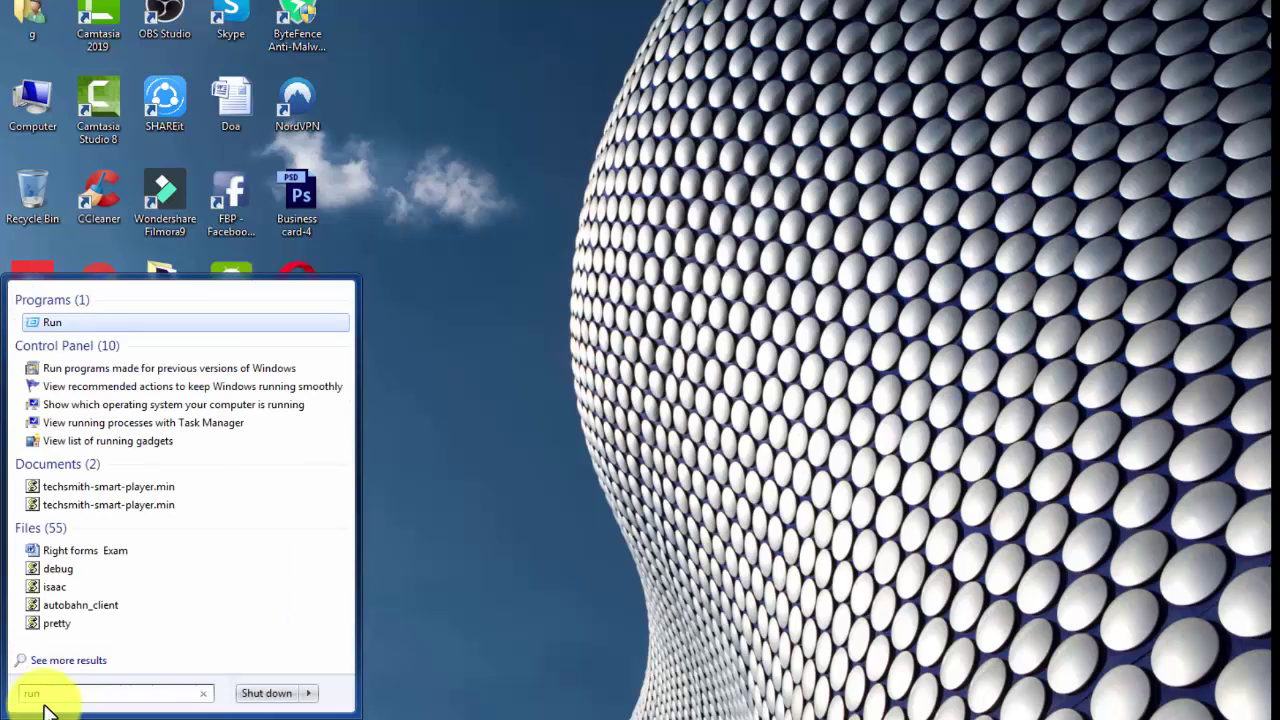
{"action": "key", "text": "Return"}
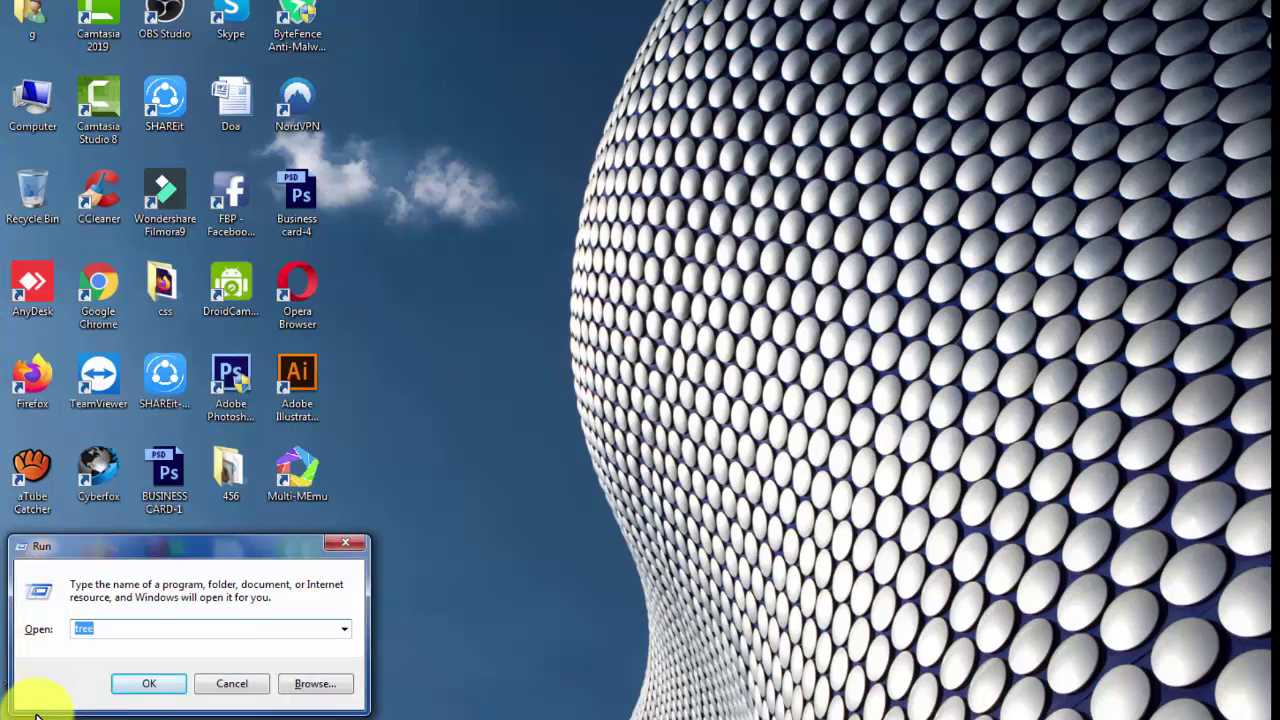
{"action": "type", "text": "%"}
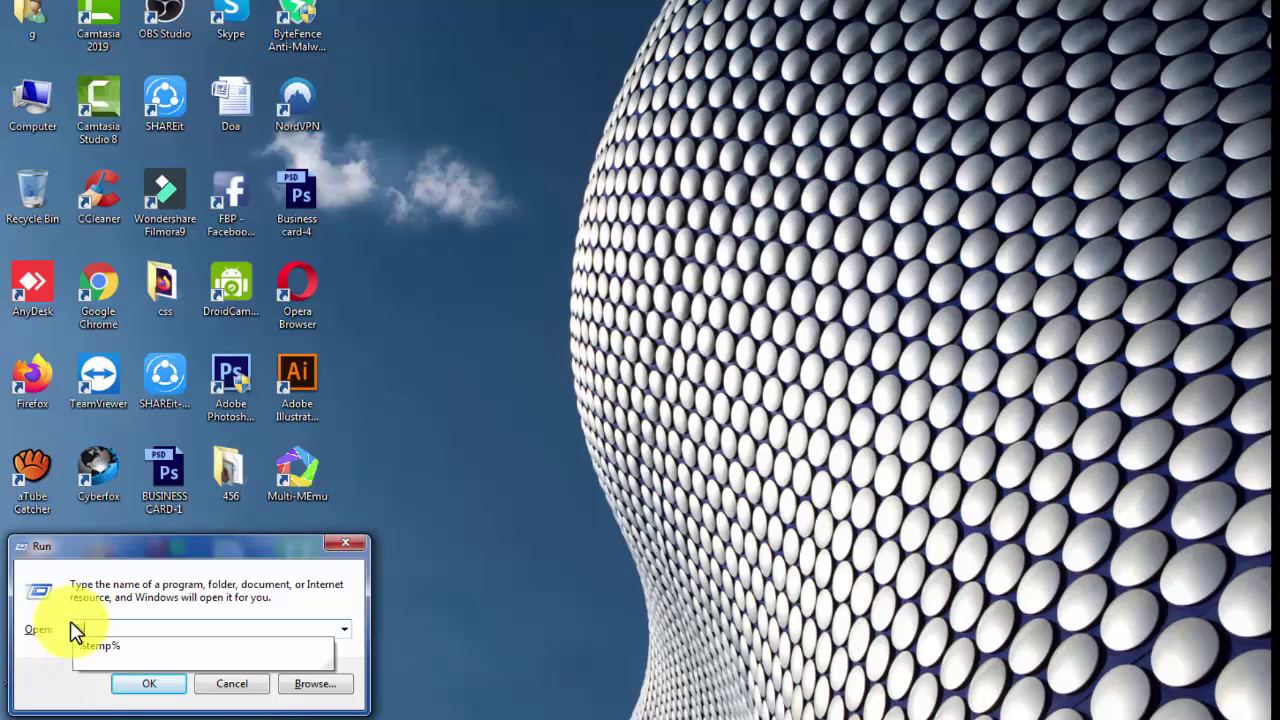
Step: Open the %temp% folder and delete all six items, confirming the move to the Recycle Bin
{"action": "left_click", "coordinate": [140, 648]}
{"action": "left_click", "coordinate": [150, 684]}
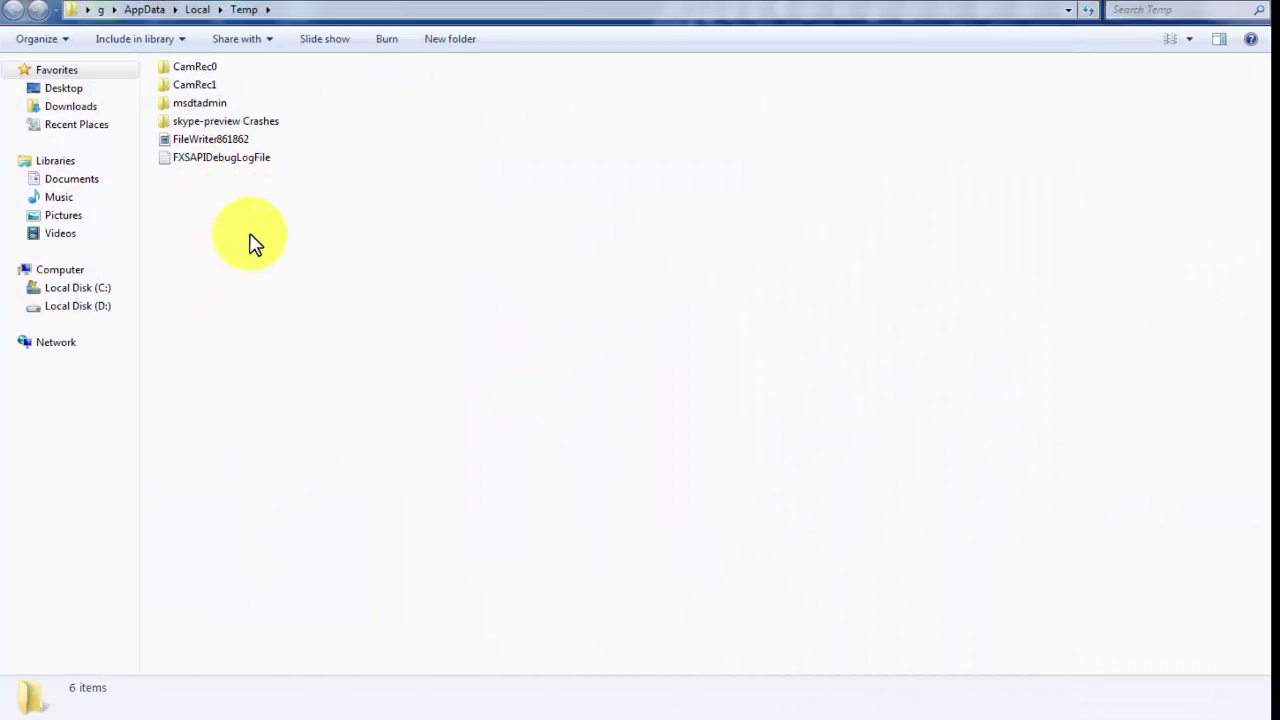
{"action": "key", "text": "ctrl+a"}
{"action": "key", "text": "Delete"}
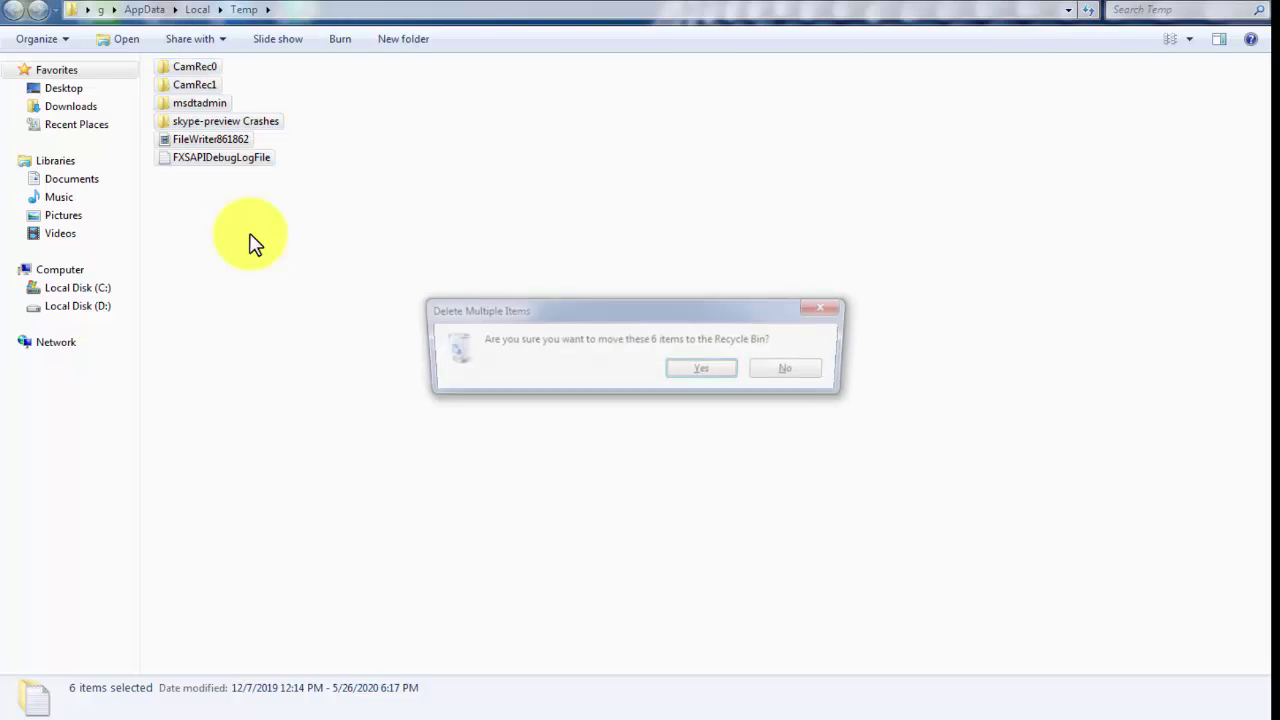
{"action": "key", "text": "Return"}
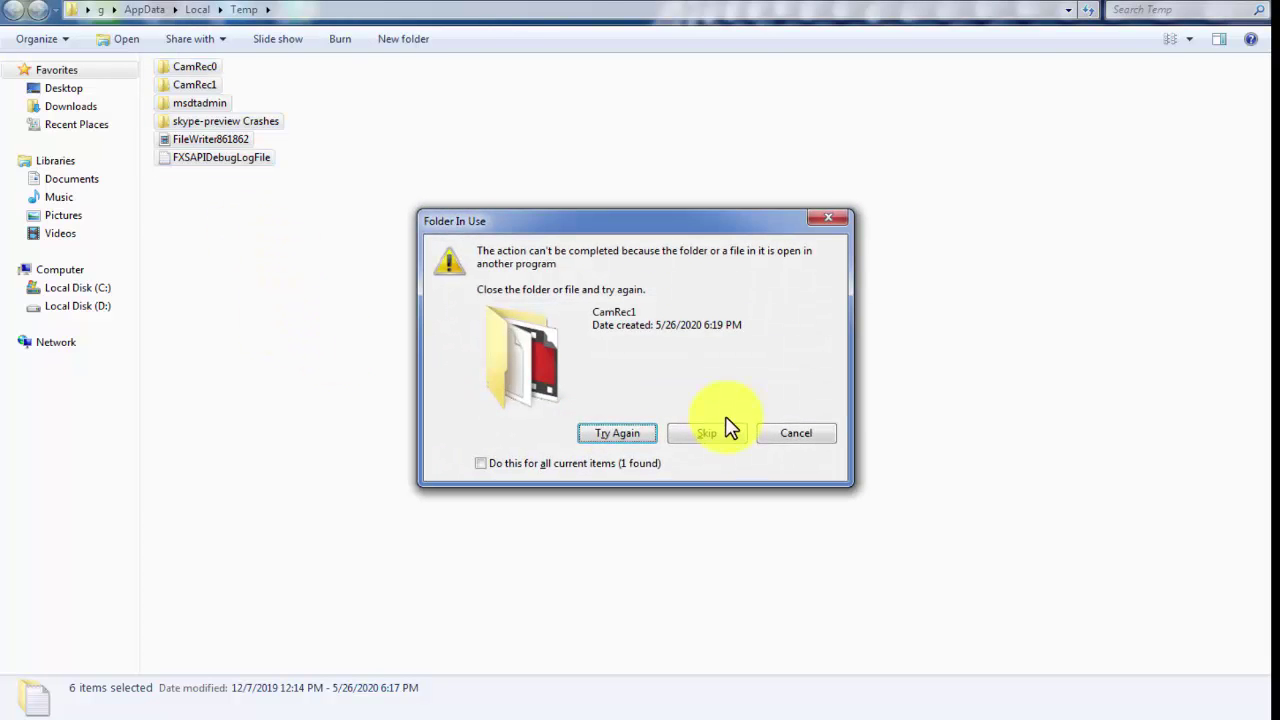
Step: Skip each in-use item, including the CamRec1 and CamRec0 folders
{"action": "left_click", "coordinate": [720, 430]}
{"action": "left_click", "coordinate": [706, 436]}
{"action": "left_click", "coordinate": [706, 430]}
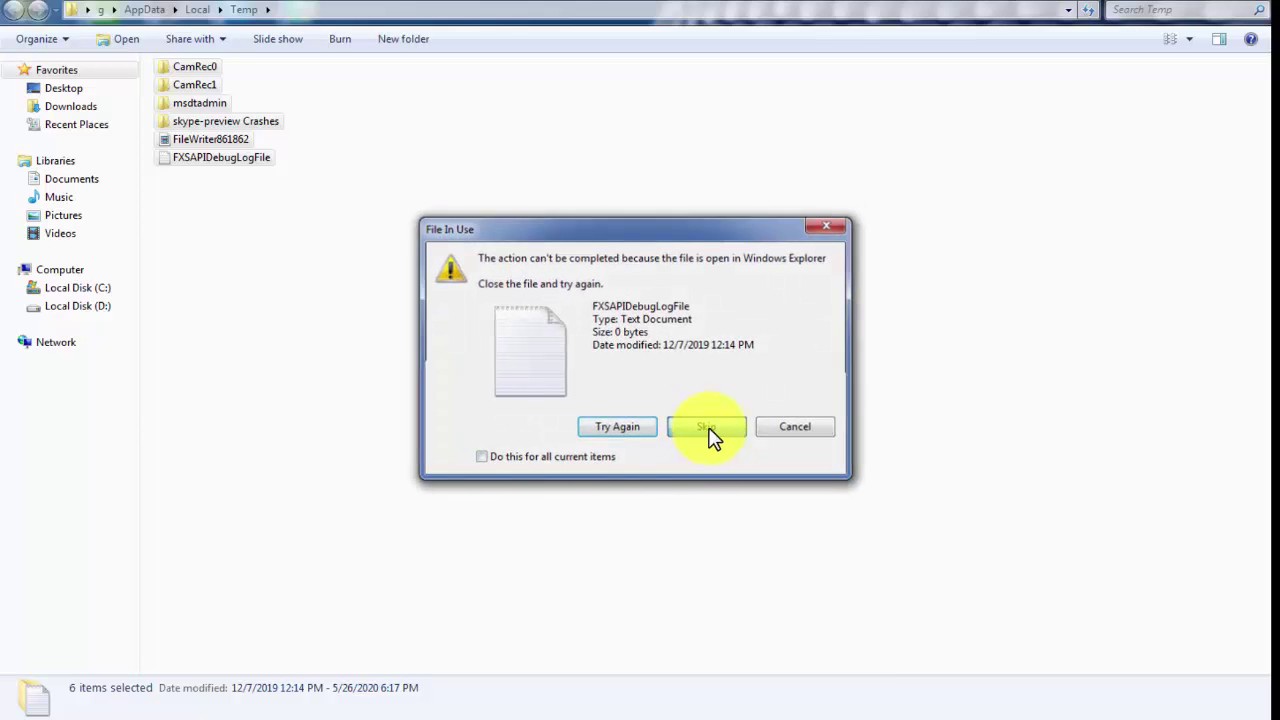
{"action": "left_click", "coordinate": [722, 420]}
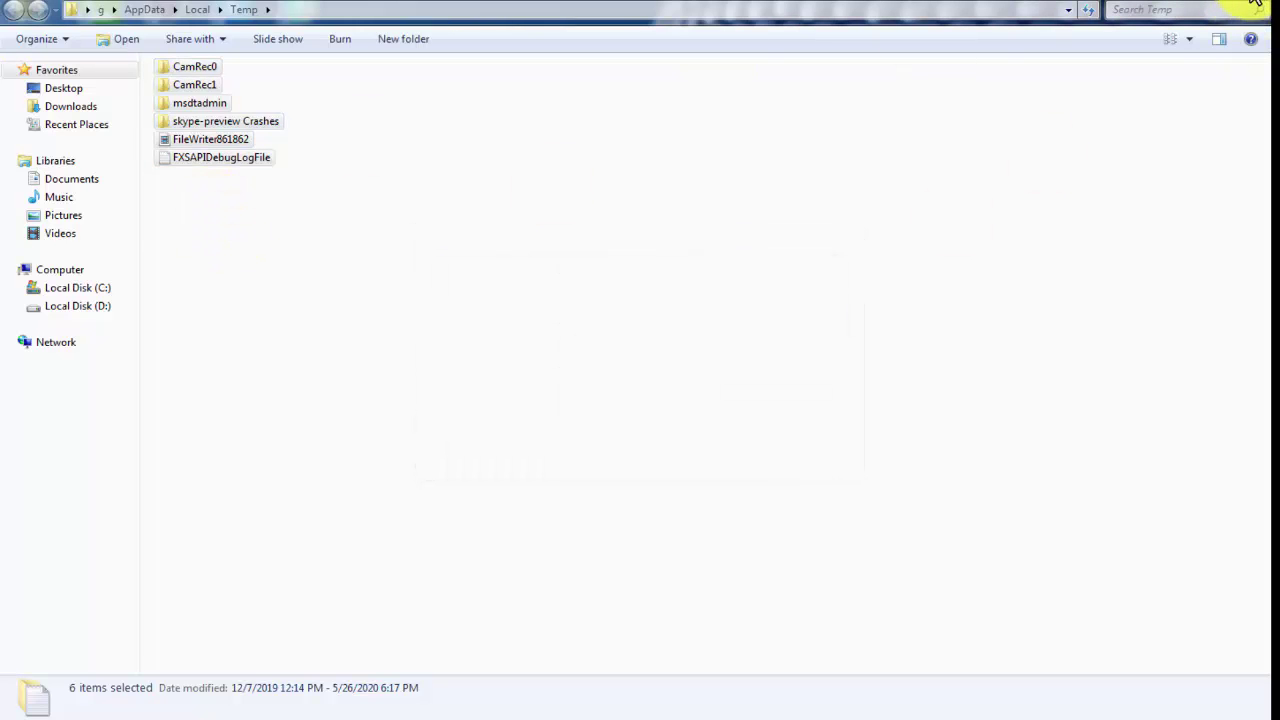
Step: Close the Temp window and empty the Recycle Bin from its desktop icon
{"action": "left_click", "coordinate": [1254, 5]}
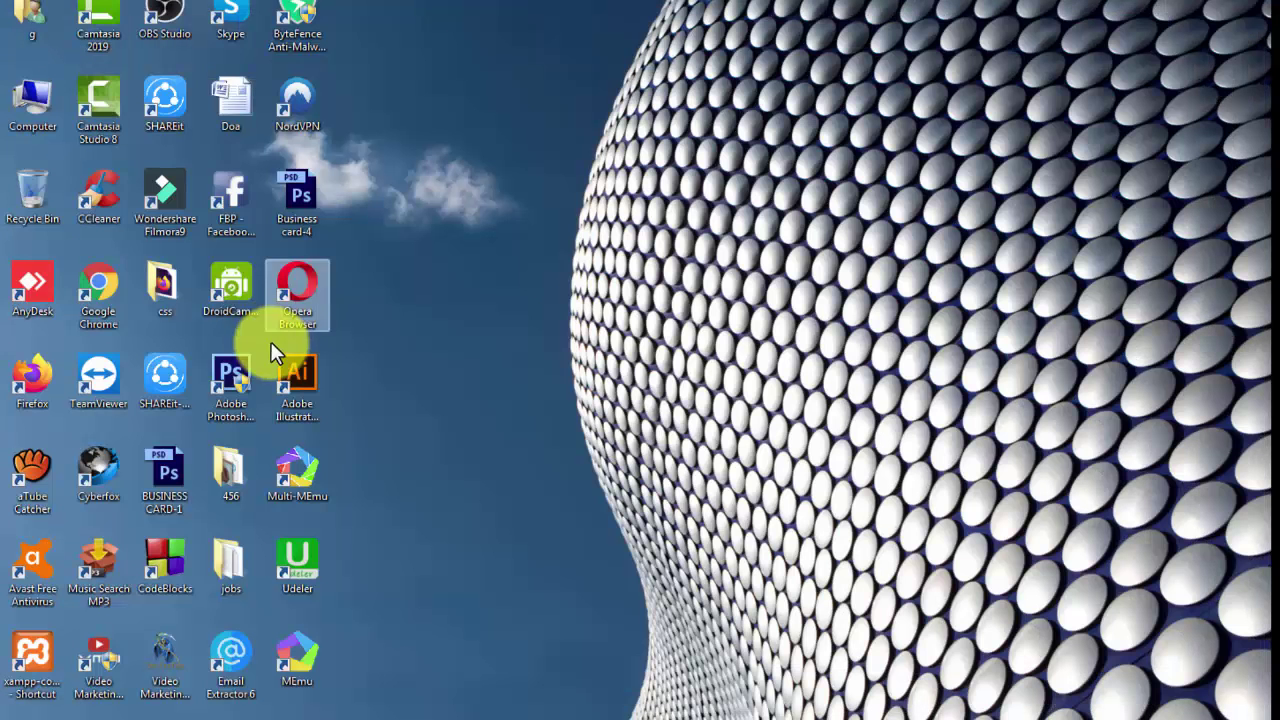
{"action": "right_click", "coordinate": [16, 213]}
{"action": "left_click", "coordinate": [586, 380]}
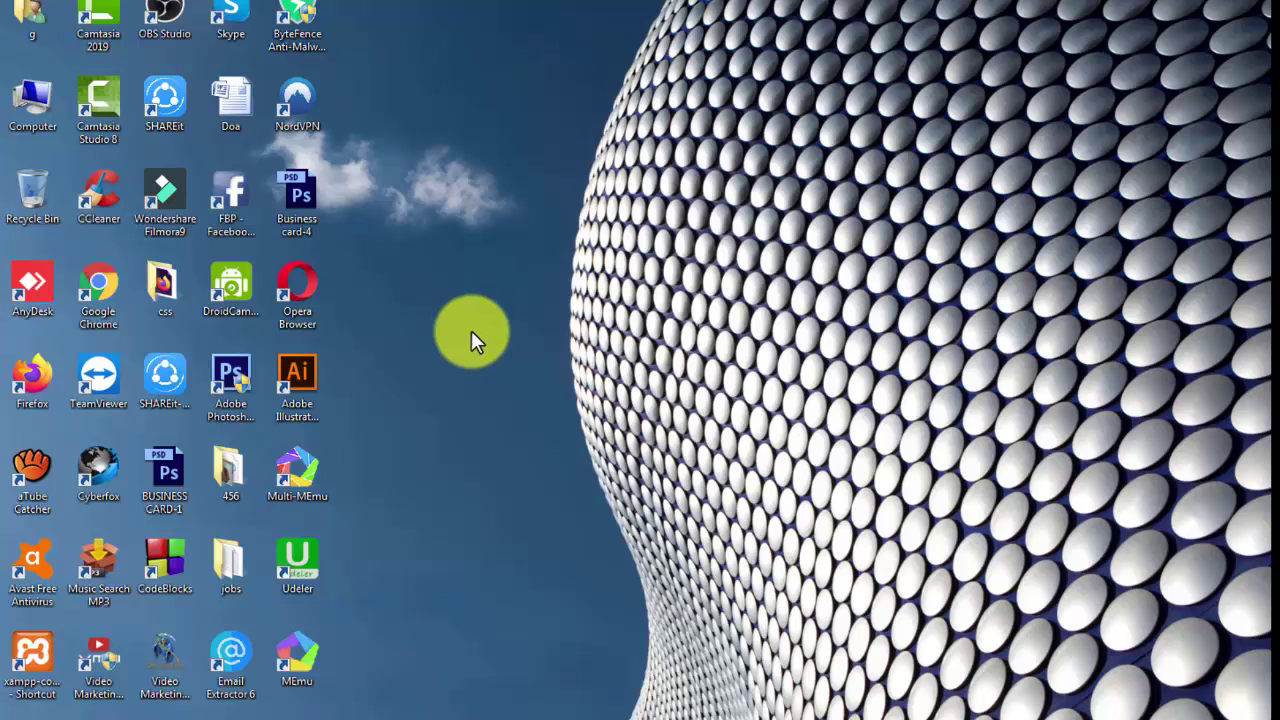
Step: Go from Computer through System properties and Advanced system settings to Performance Options' Advanced tab
{"action": "double_click", "coordinate": [33, 118]}
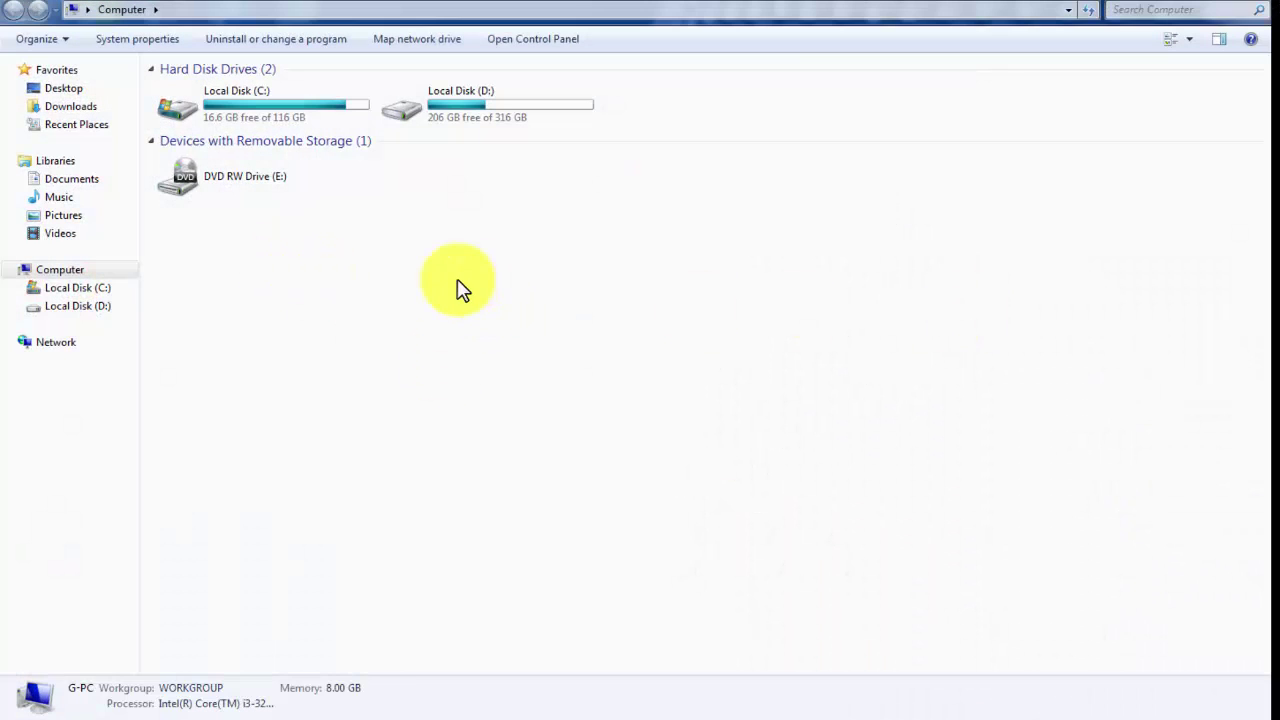
{"action": "right_click", "coordinate": [470, 300]}
{"action": "left_click", "coordinate": [537, 486]}
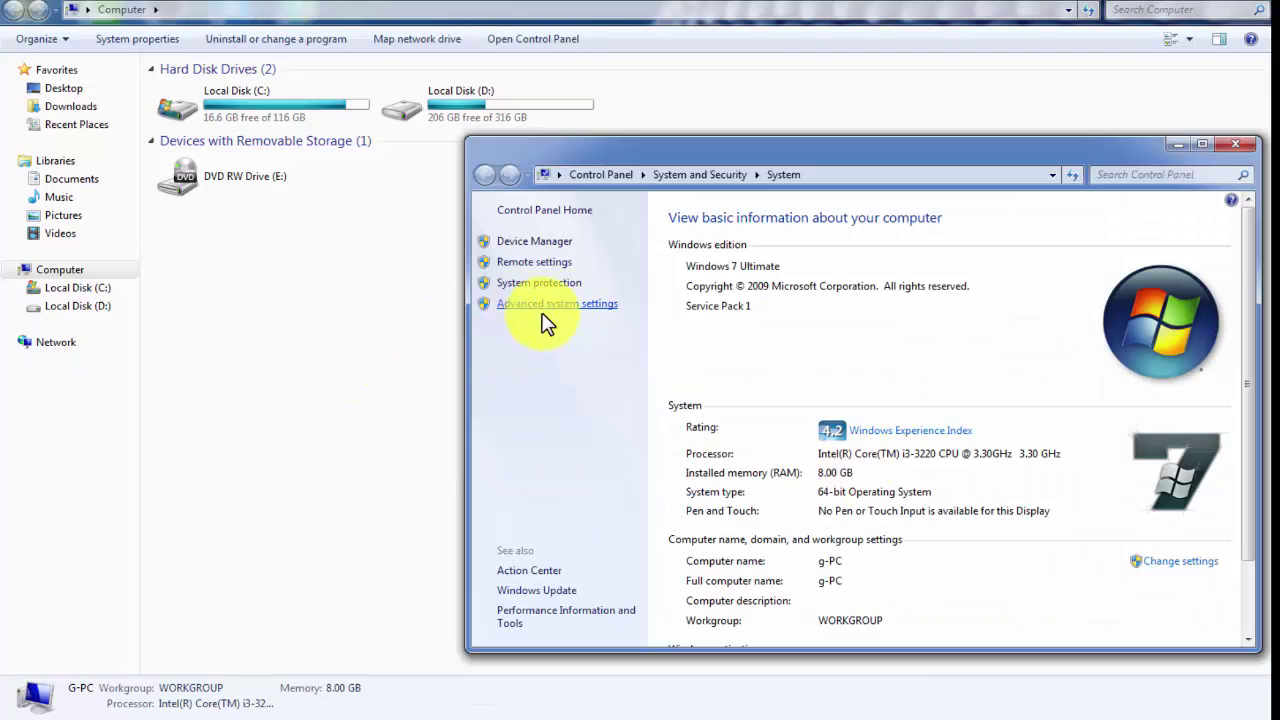
{"action": "left_click", "coordinate": [550, 306]}
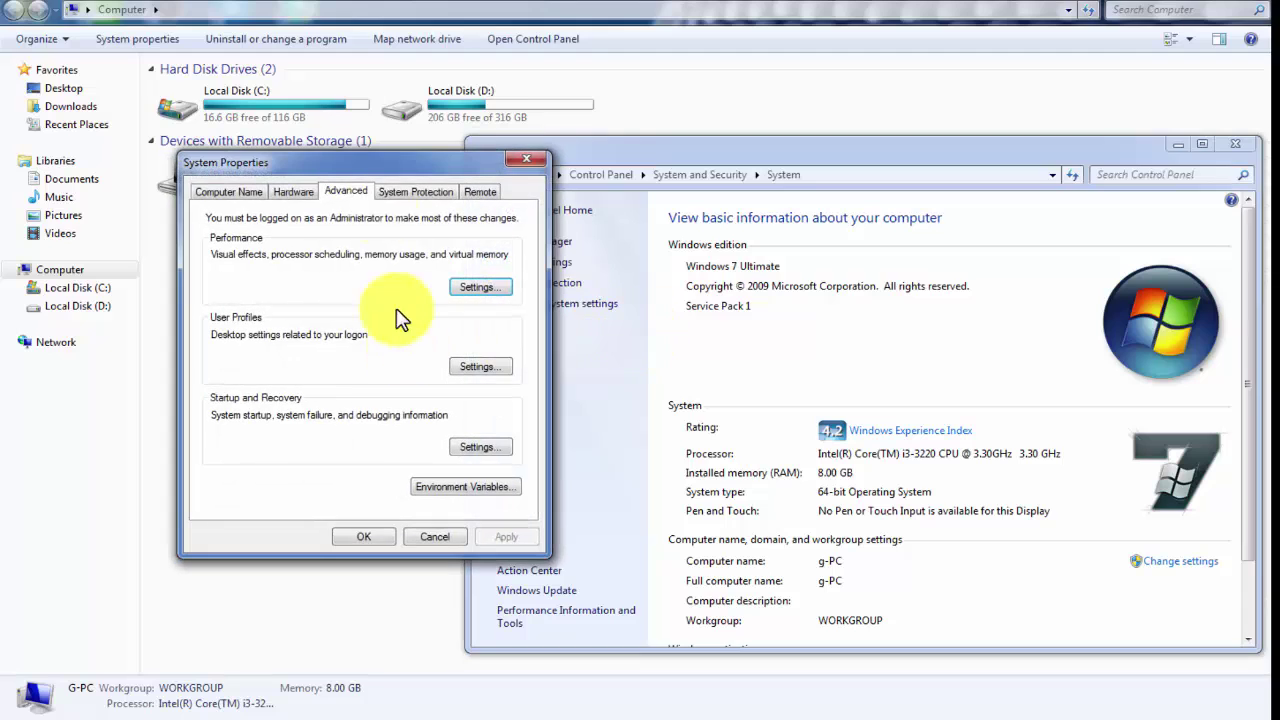
{"action": "left_click", "coordinate": [474, 289]}
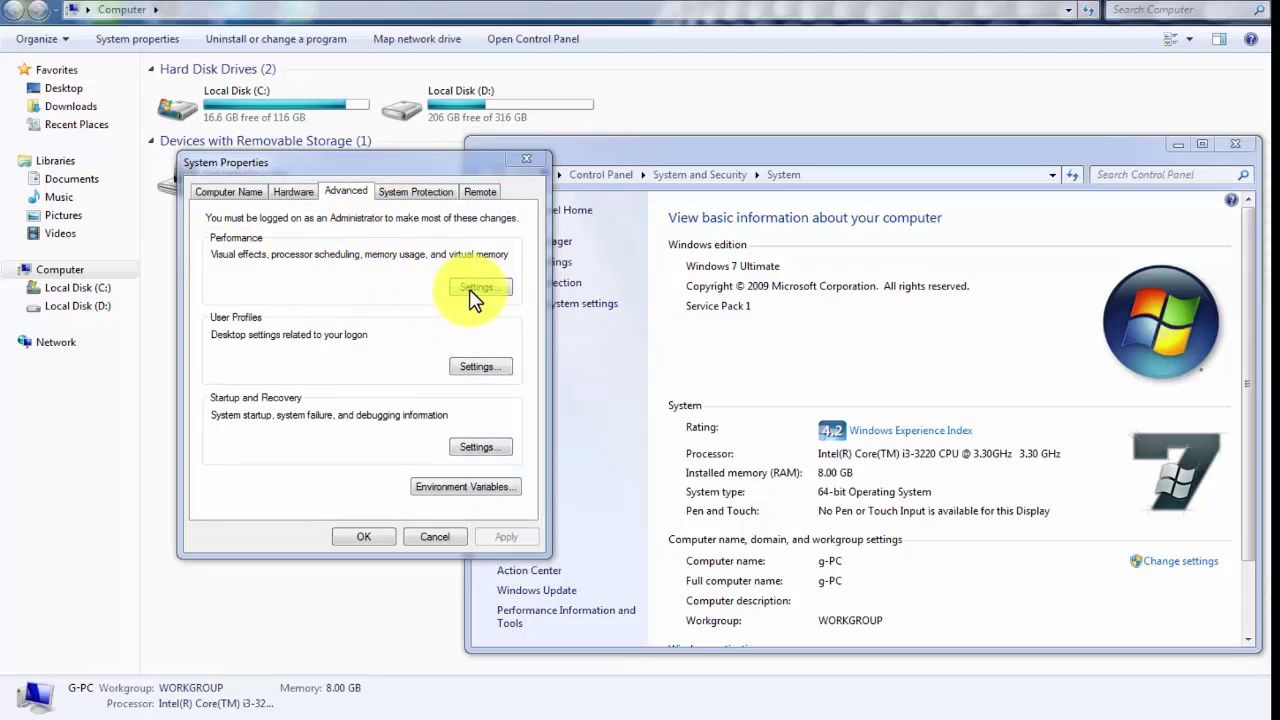
{"action": "left_click", "coordinate": [313, 258]}
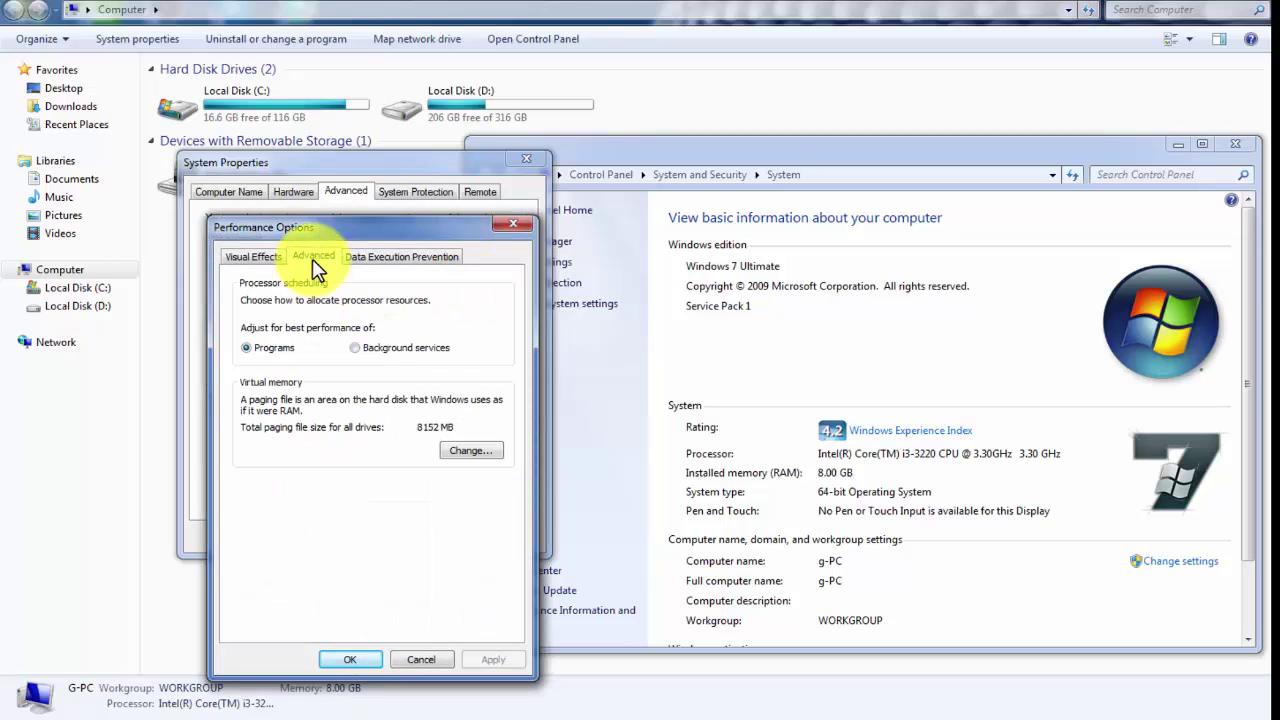
Step: In Virtual Memory, turn off automatic paging file management and choose Custom size for drive C:
{"action": "left_click", "coordinate": [470, 451]}
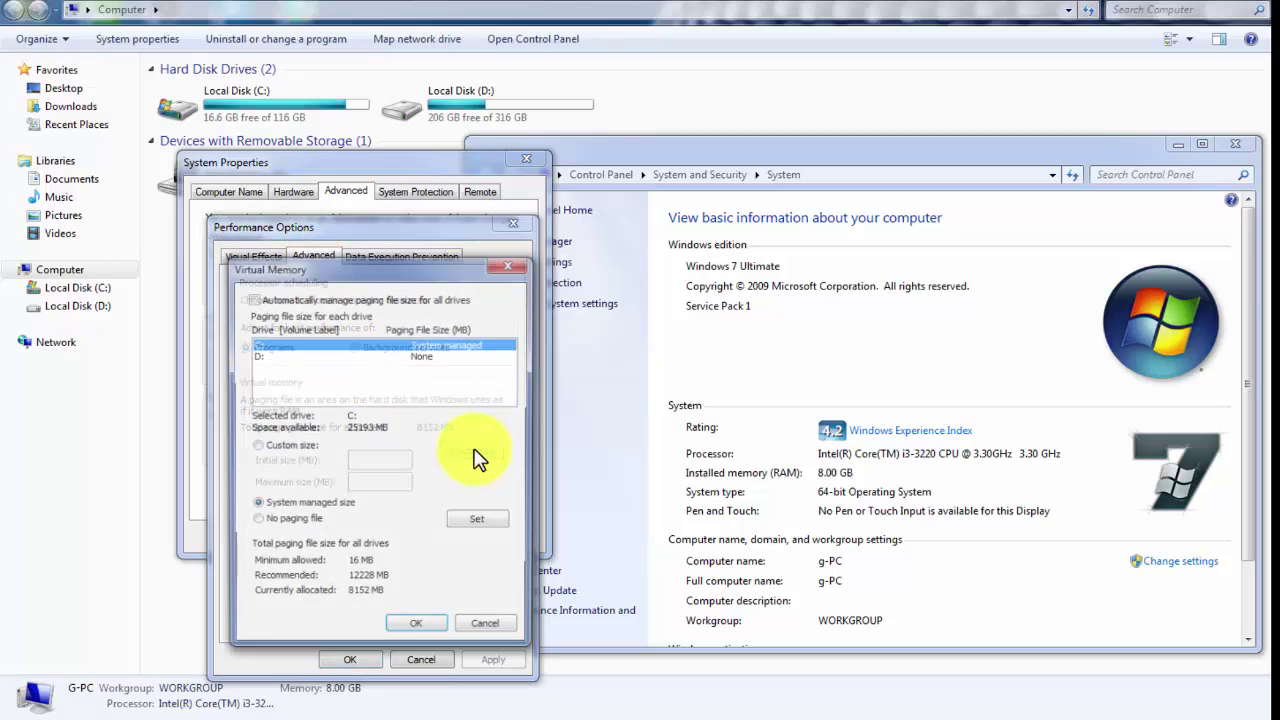
{"action": "left_click", "coordinate": [285, 300]}
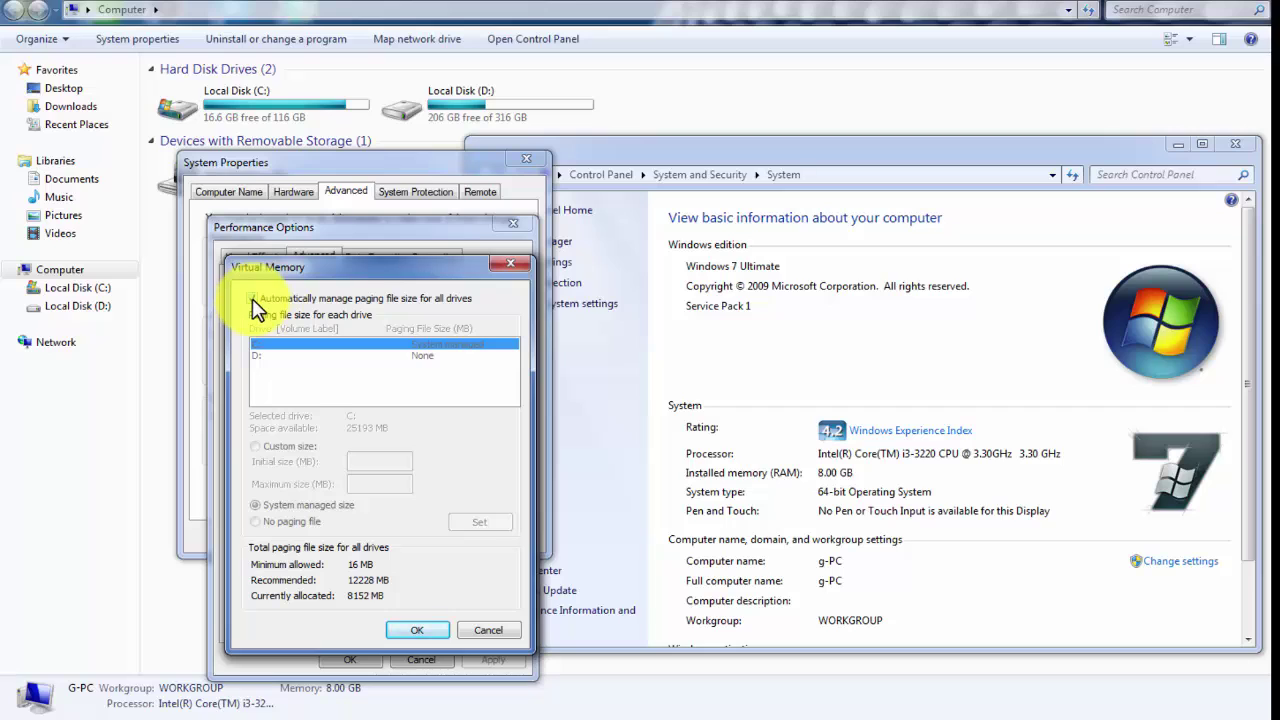
{"action": "left_click", "coordinate": [252, 298]}
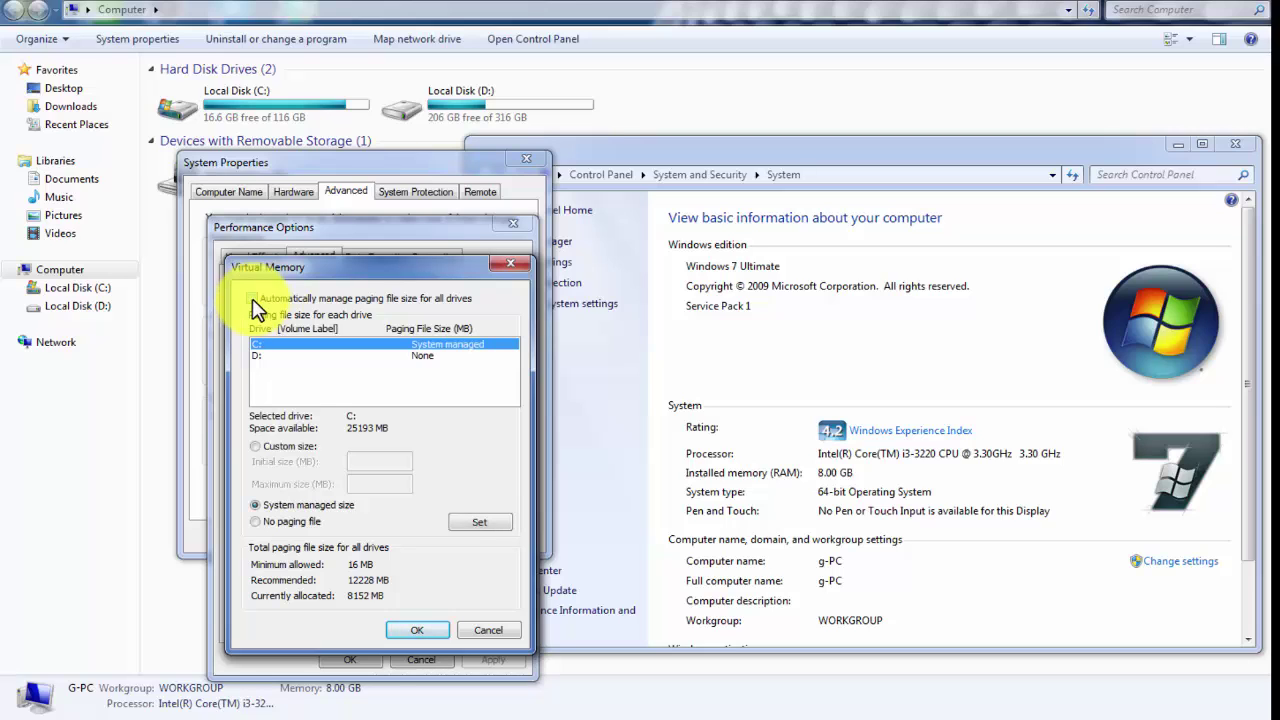
{"action": "left_click", "coordinate": [273, 447]}
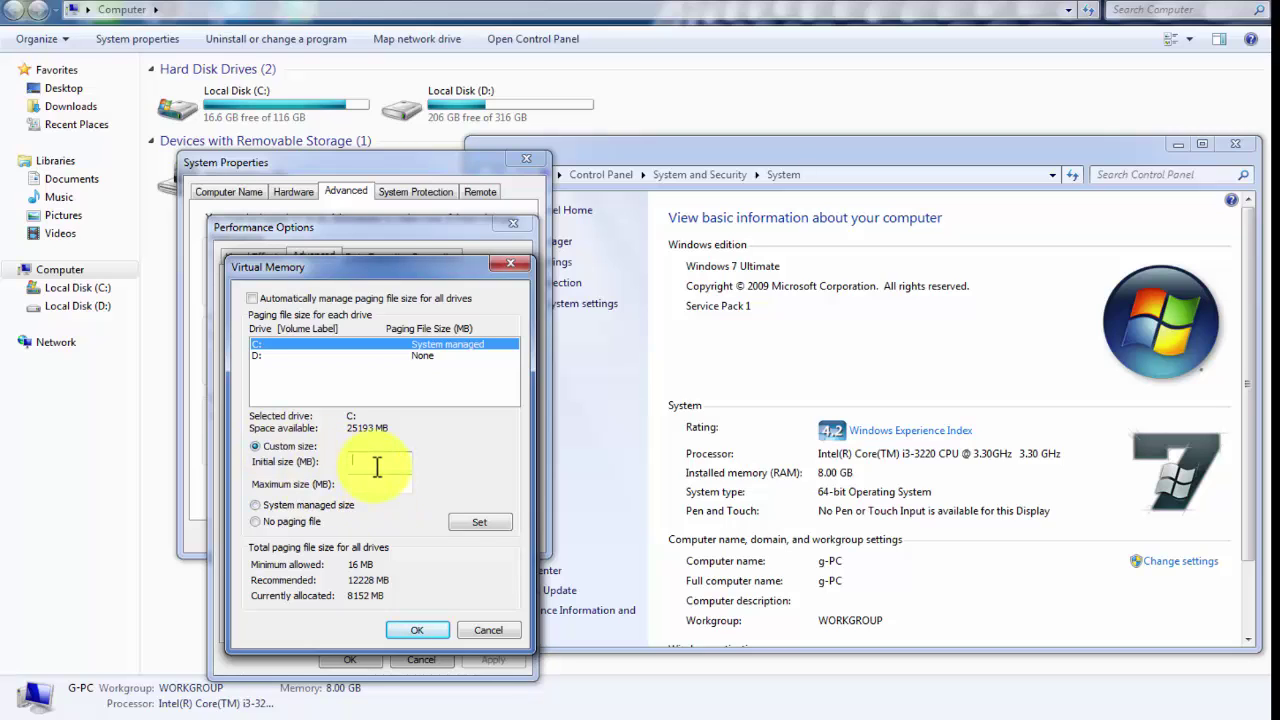
{"action": "left_click", "coordinate": [377, 467]}
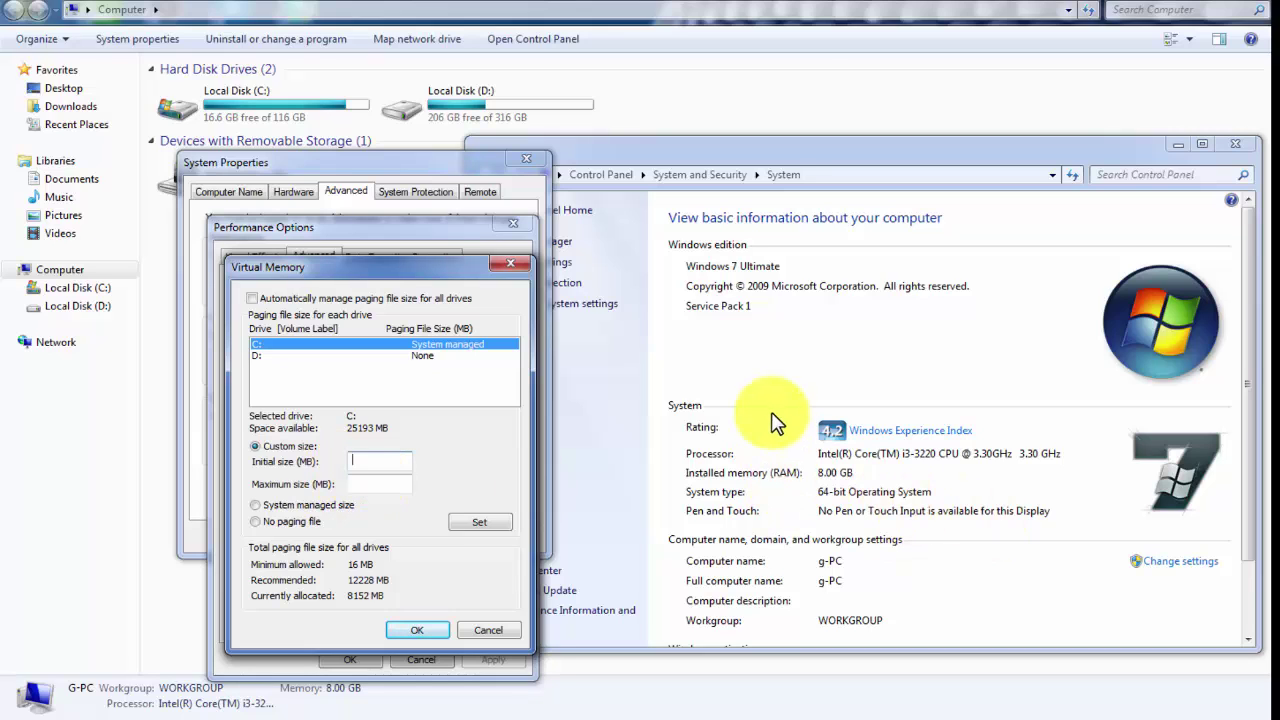
{"action": "left_click", "coordinate": [826, 503]}
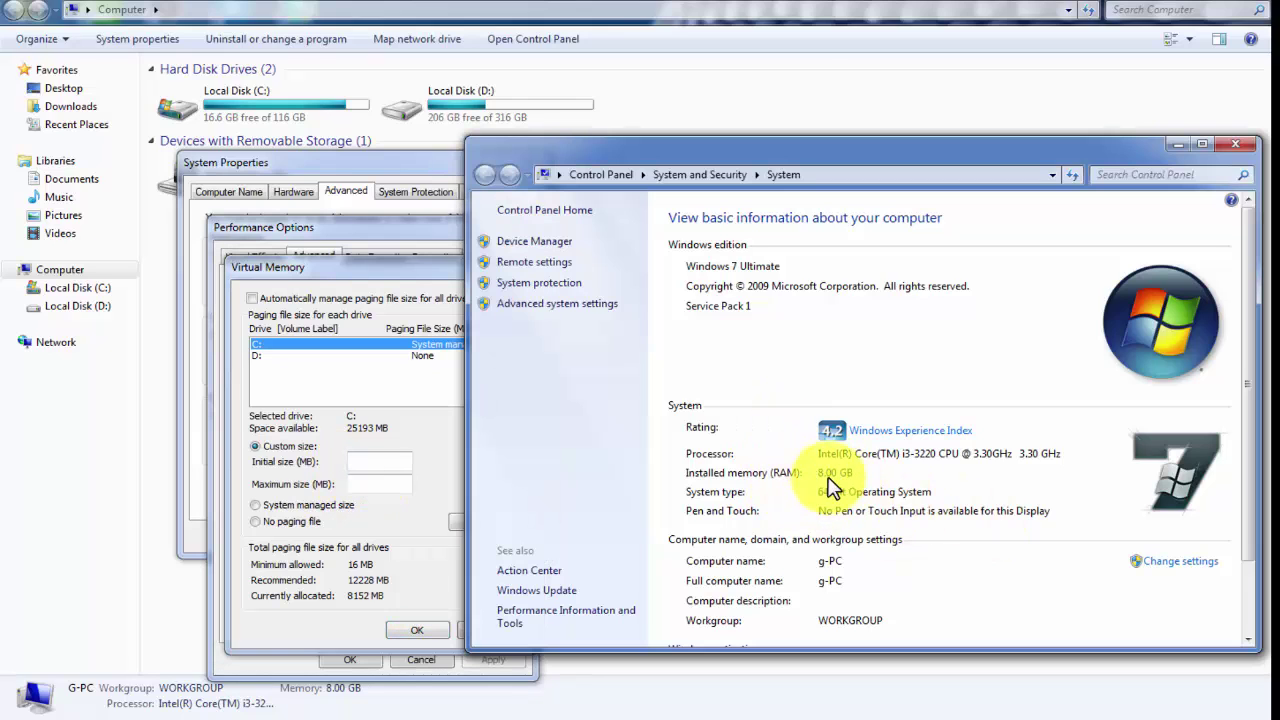
{"action": "left_click", "coordinate": [335, 275]}
Step: Launch Calculator beside Virtual Memory and compute 8 × 1024 = 8192
{"action": "left_click", "coordinate": [25, 710]}
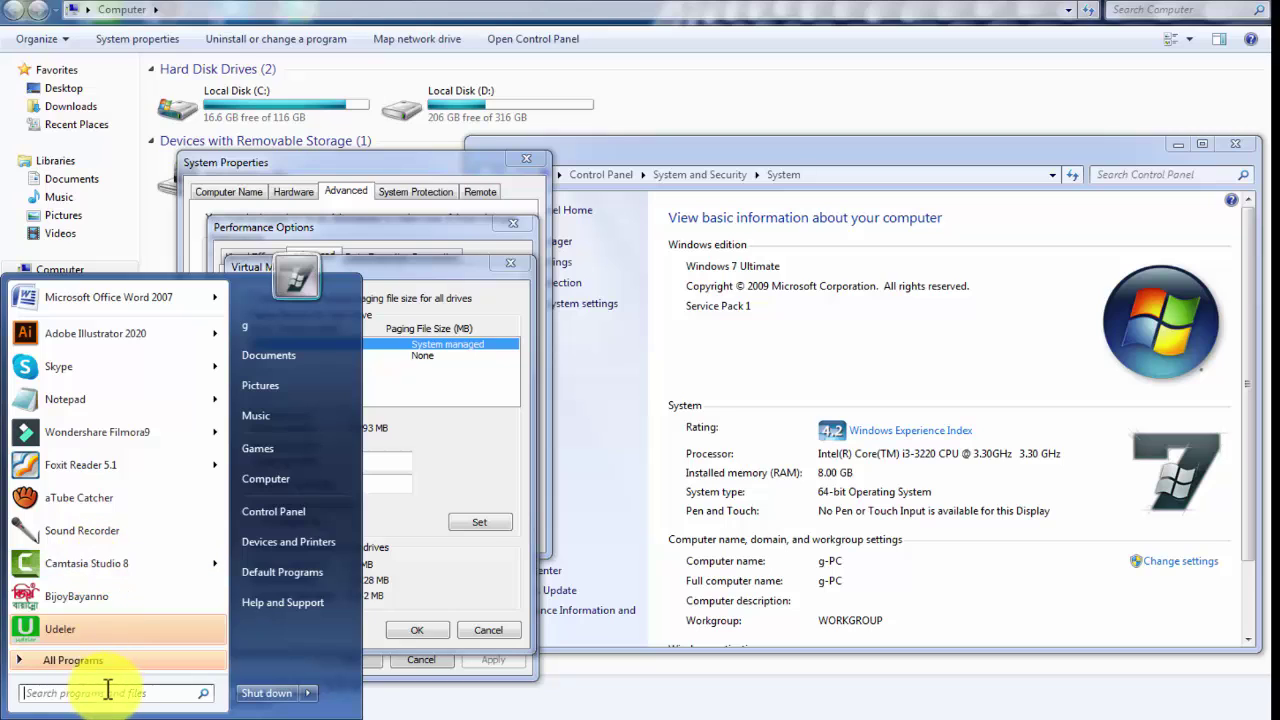
{"action": "type", "text": "calc"}
{"action": "key", "text": "Return"}
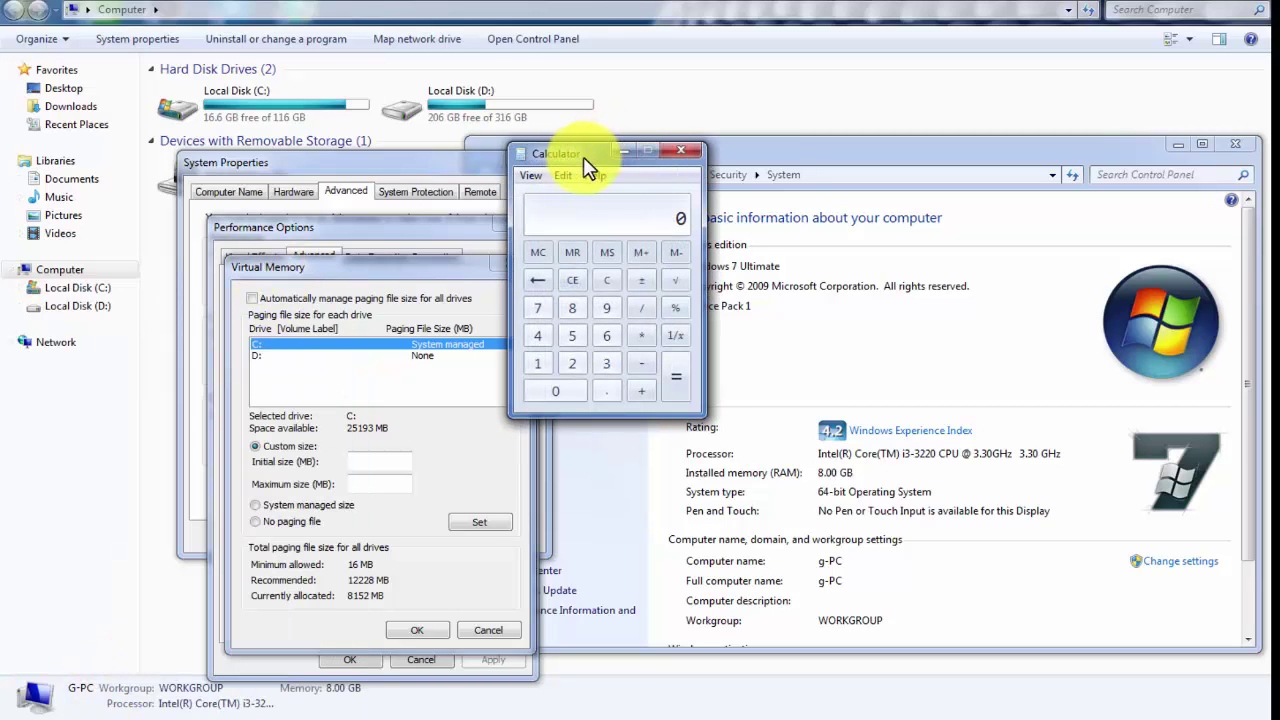
{"action": "left_click_drag", "start_coordinate": [605, 158], "coordinate": [715, 149]}
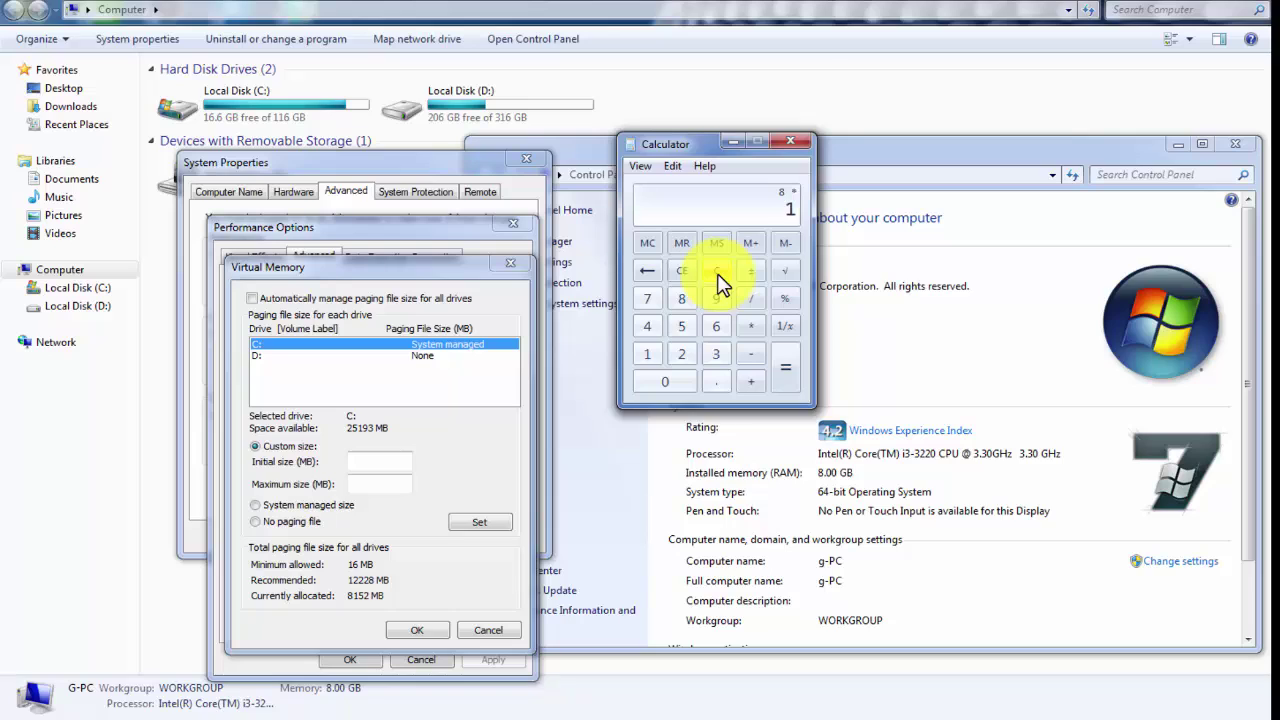
{"action": "type", "text": "24"}
{"action": "key", "text": "Return"}
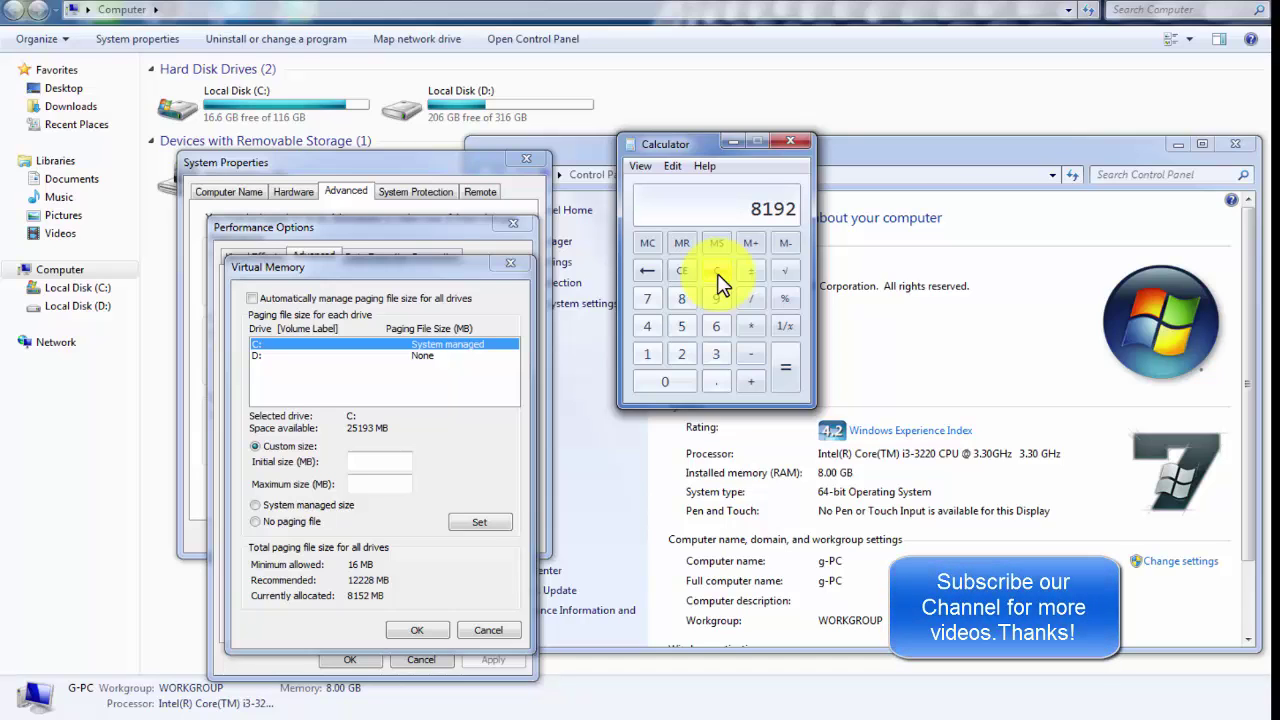
Step: Enter 8192 as C:'s initial size and double it to 16384 for the maximum size
{"action": "left_click", "coordinate": [394, 465]}
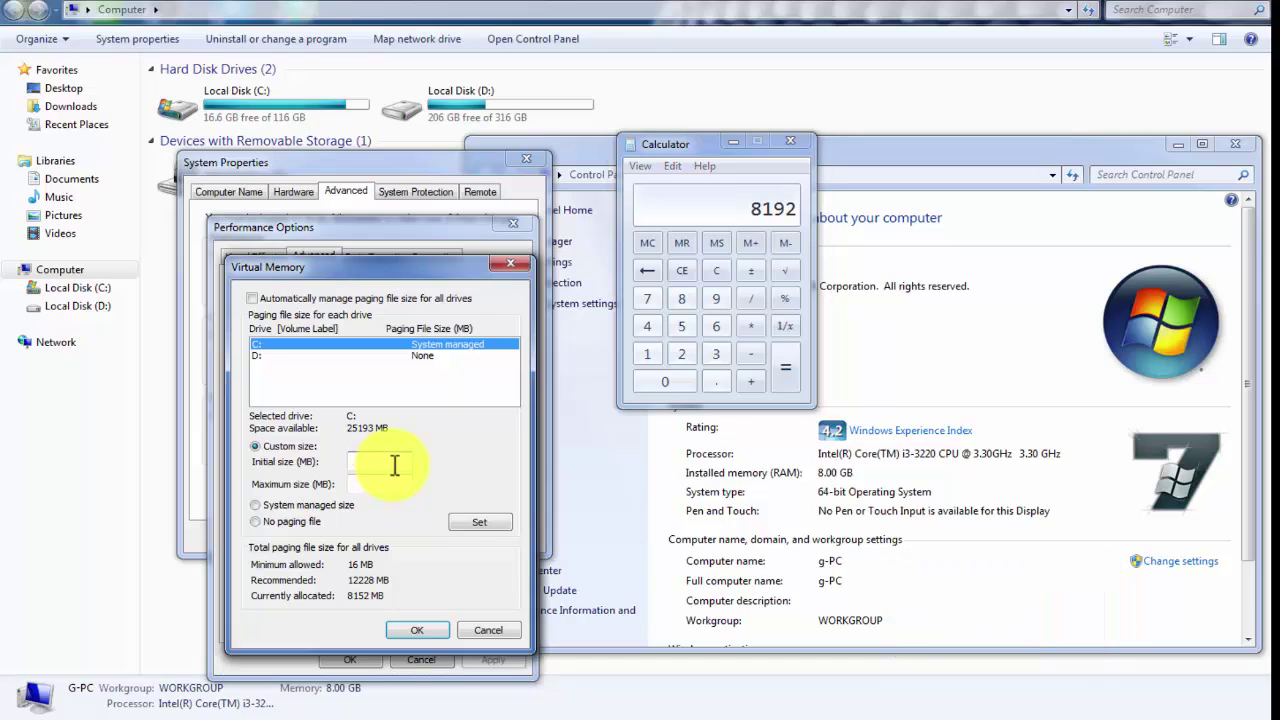
{"action": "type", "text": "8192"}
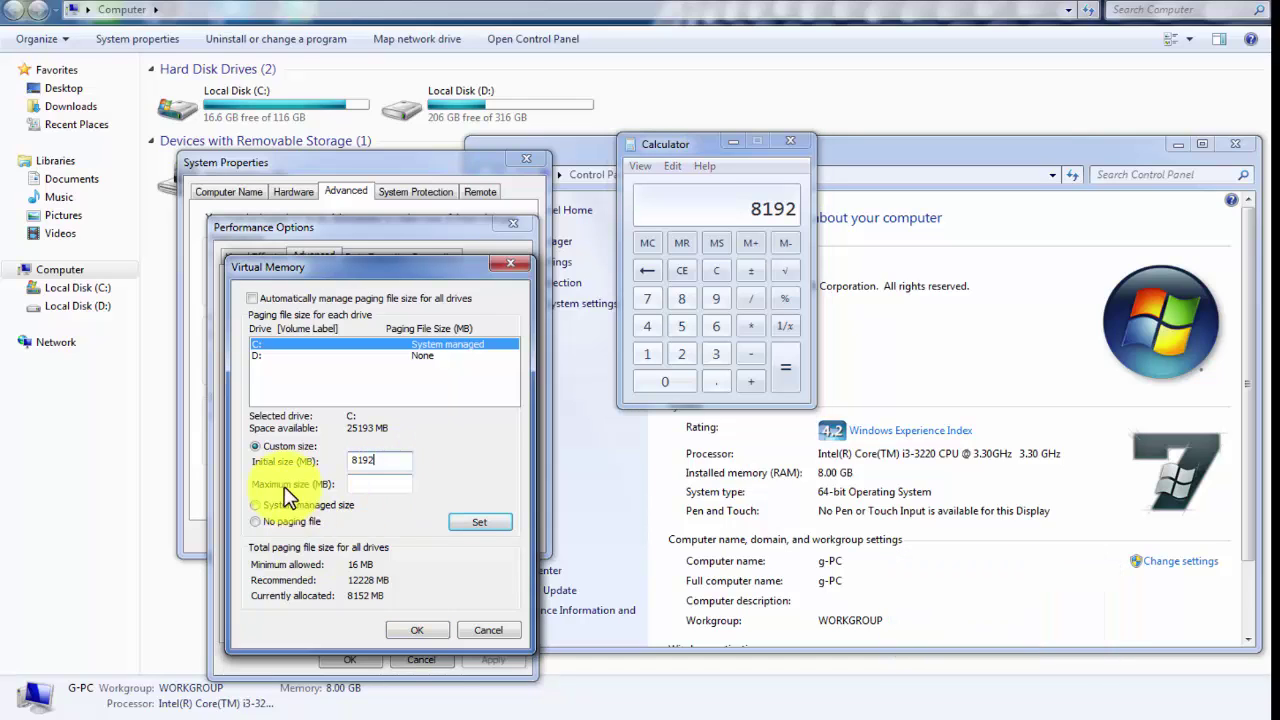
{"action": "left_click", "coordinate": [750, 327]}
{"action": "key", "text": "Return"}
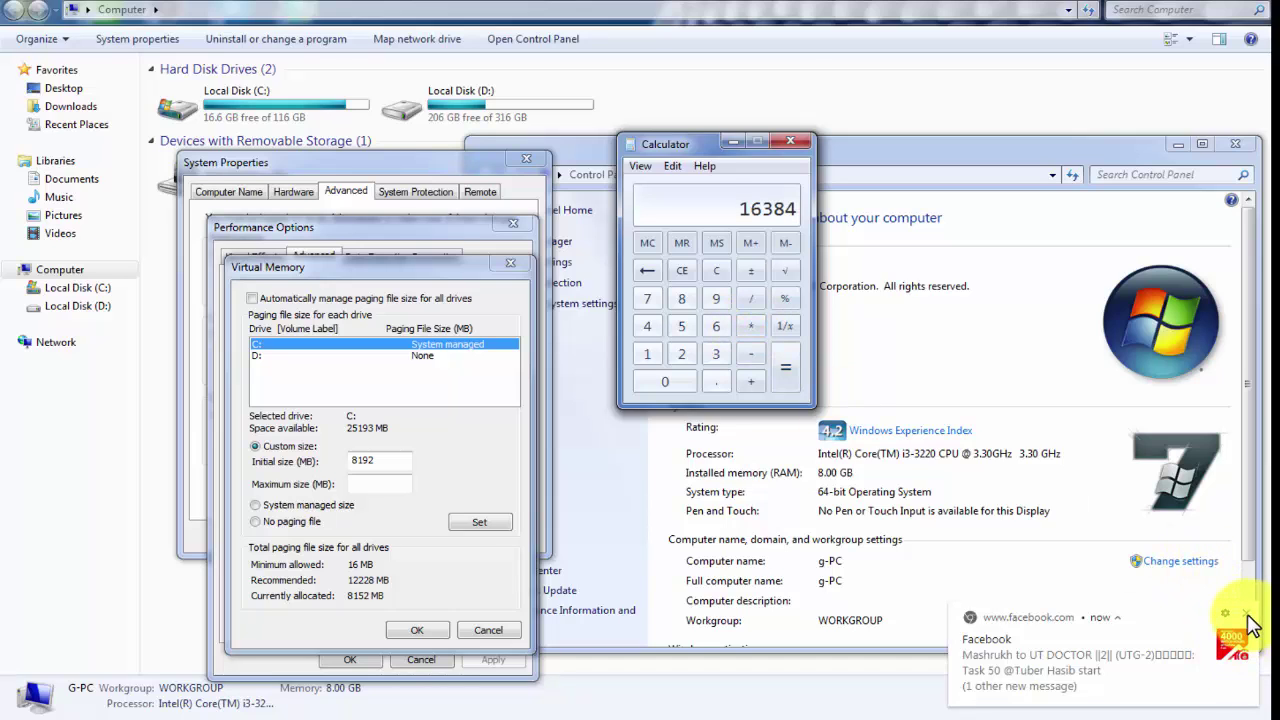
{"action": "left_click", "coordinate": [1246, 612]}
{"action": "left_click", "coordinate": [394, 486]}
{"action": "type", "text": "16384"}
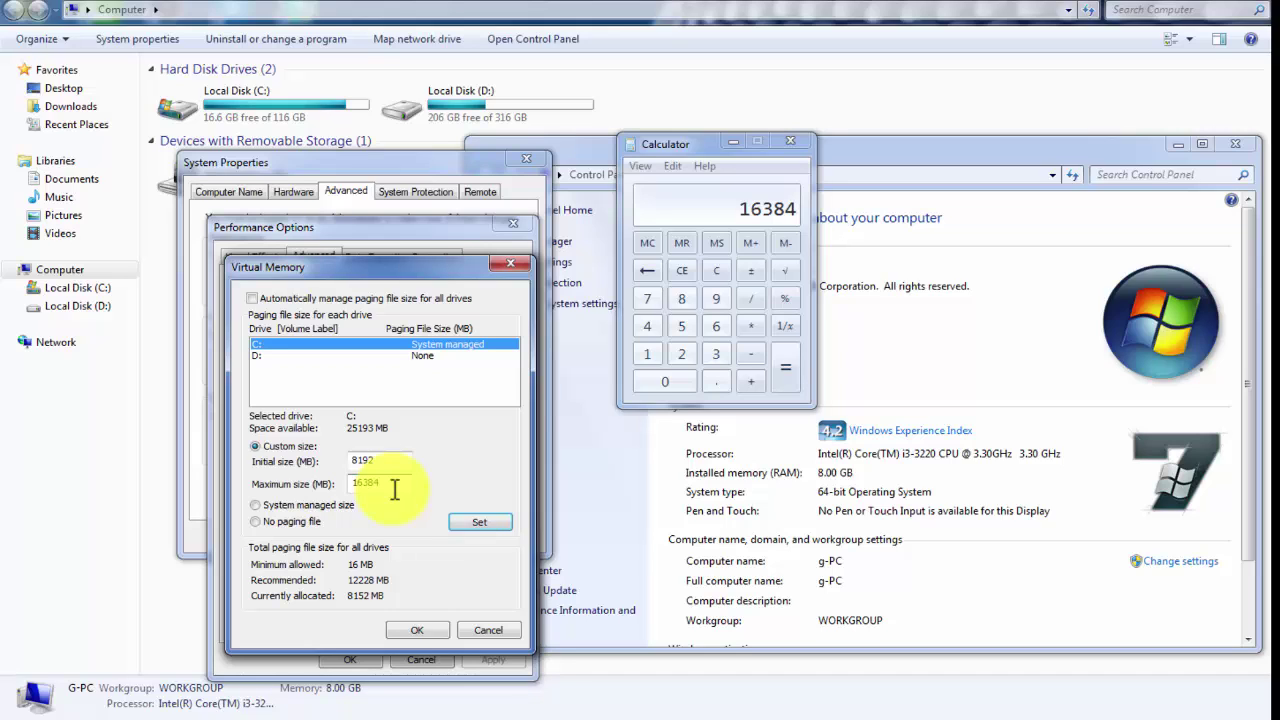
Step: Confirm Virtual Memory, Performance Options and System Properties, then close Calculator and the System window
{"action": "left_click", "coordinate": [410, 630]}
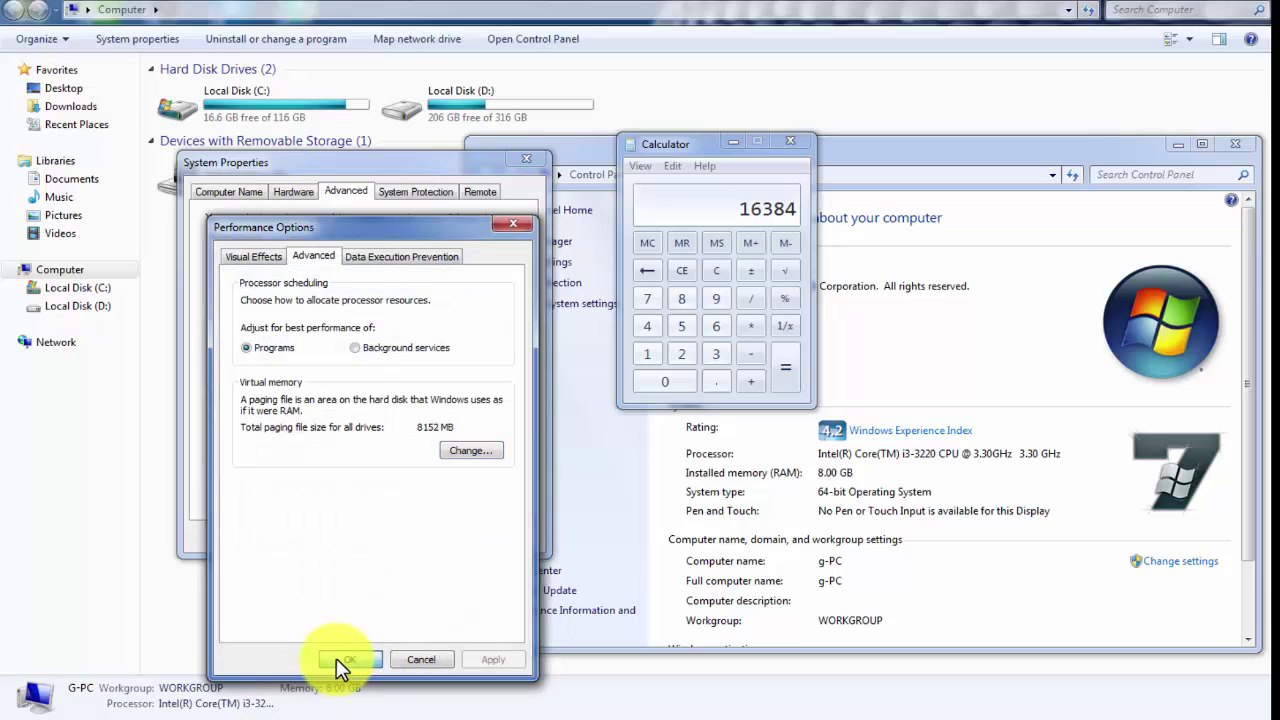
{"action": "left_click", "coordinate": [336, 658]}
{"action": "left_click", "coordinate": [365, 539]}
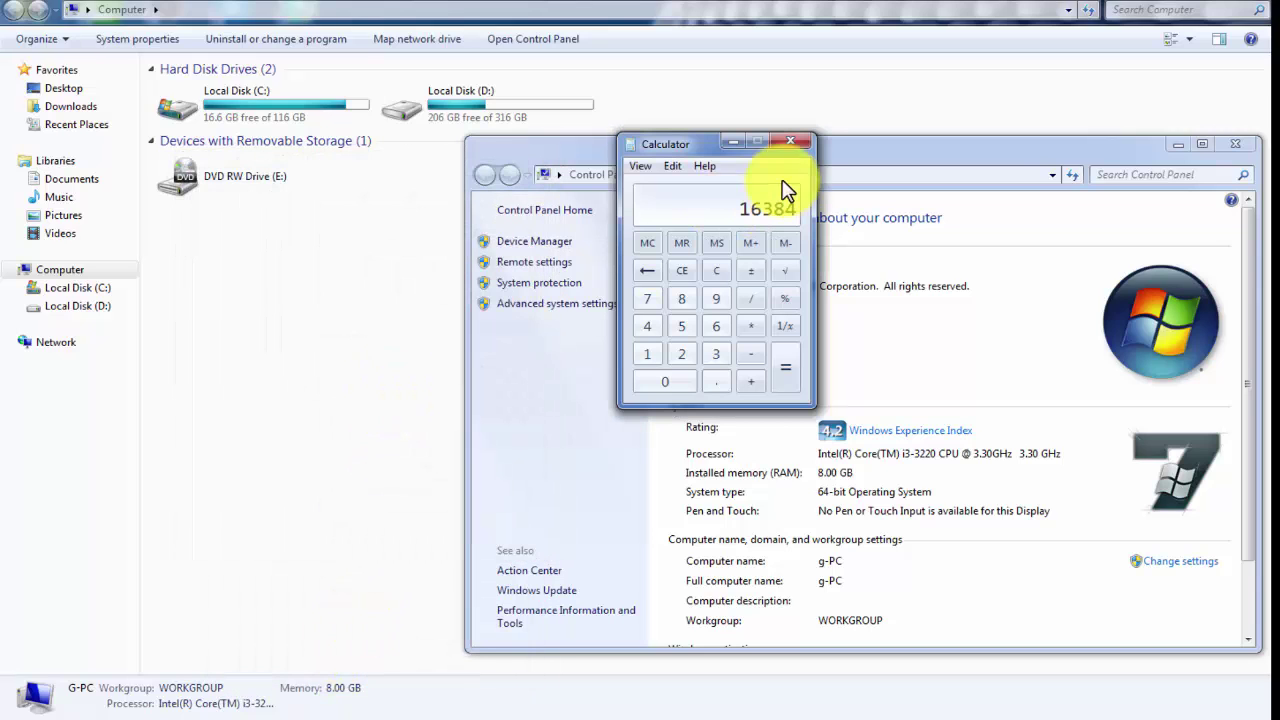
{"action": "left_click", "coordinate": [790, 141]}
{"action": "left_click", "coordinate": [1236, 144]}
Step: Refresh the Computer view twice
{"action": "right_click", "coordinate": [500, 240]}
{"action": "left_click", "coordinate": [558, 307]}
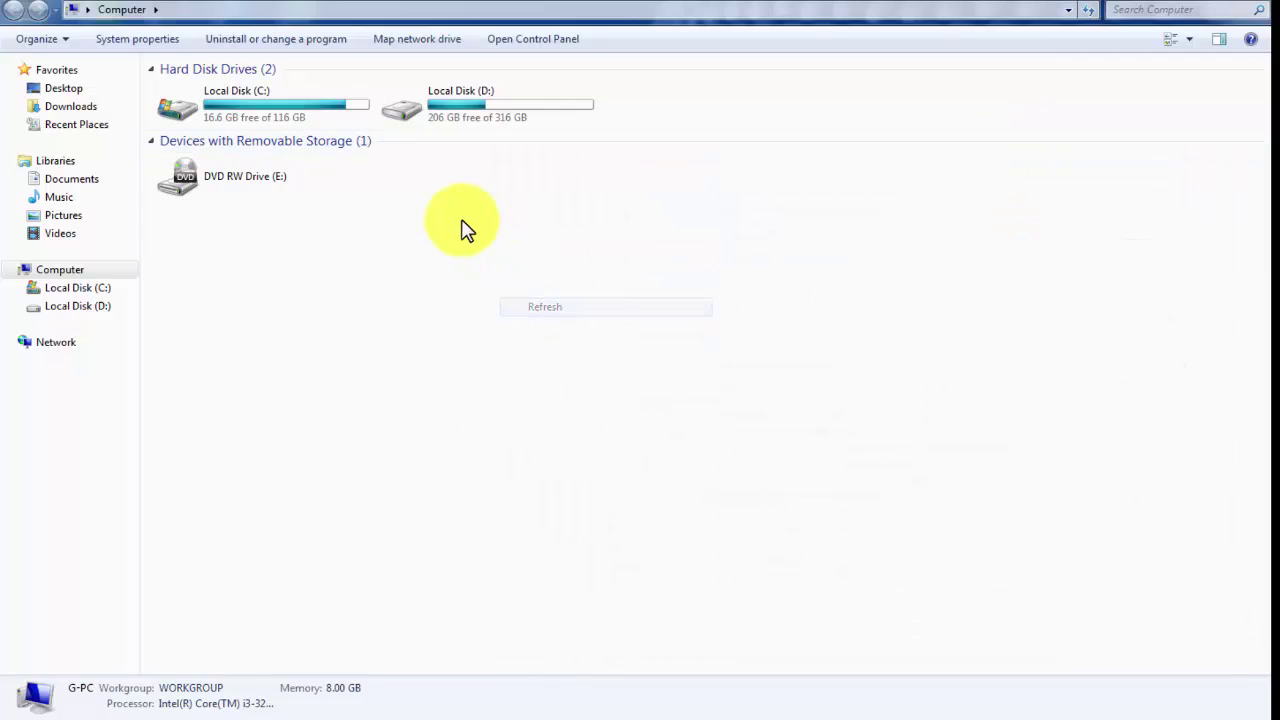
{"action": "right_click", "coordinate": [462, 222]}
{"action": "left_click", "coordinate": [524, 297]}
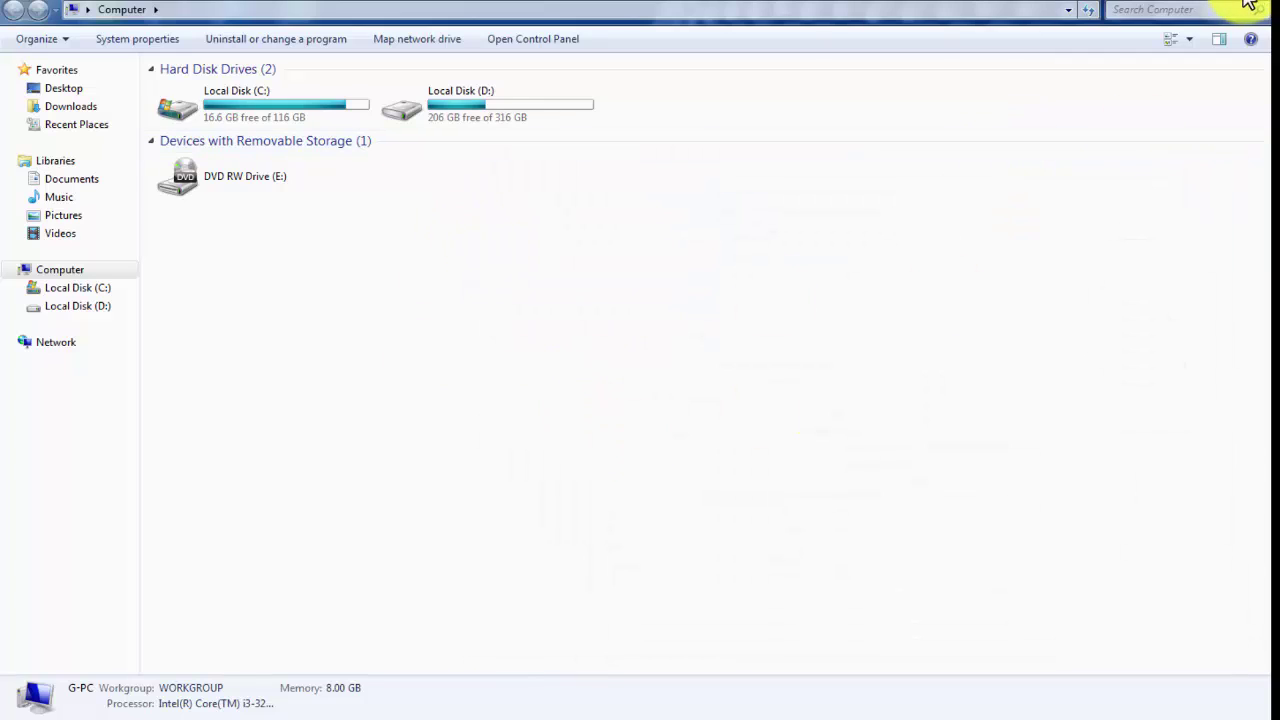
{"action": "left_click", "coordinate": [1248, 6]}
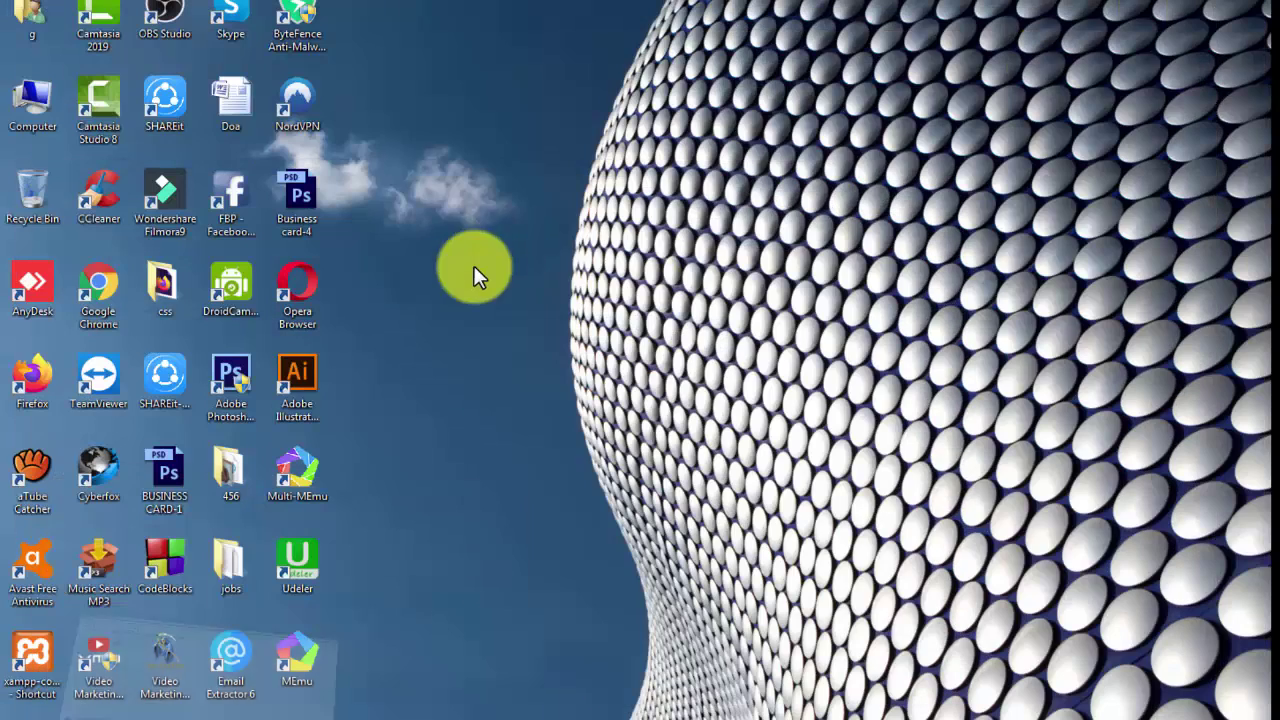
{"action": "right_click", "coordinate": [395, 158]}
{"action": "left_click", "coordinate": [425, 203]}
{"action": "right_click", "coordinate": [406, 160]}
{"action": "left_click", "coordinate": [448, 208]}
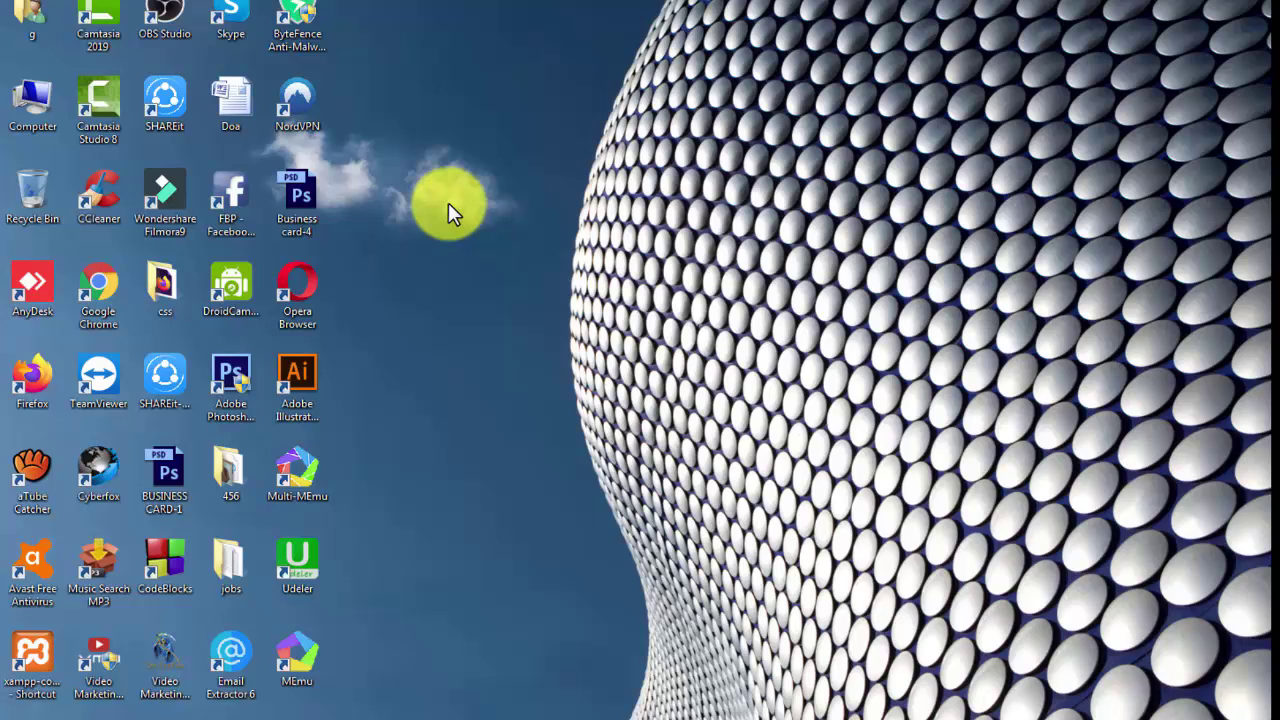
{"action": "right_click", "coordinate": [420, 182]}
{"action": "left_click", "coordinate": [485, 210]}
{"action": "right_click", "coordinate": [445, 161]}
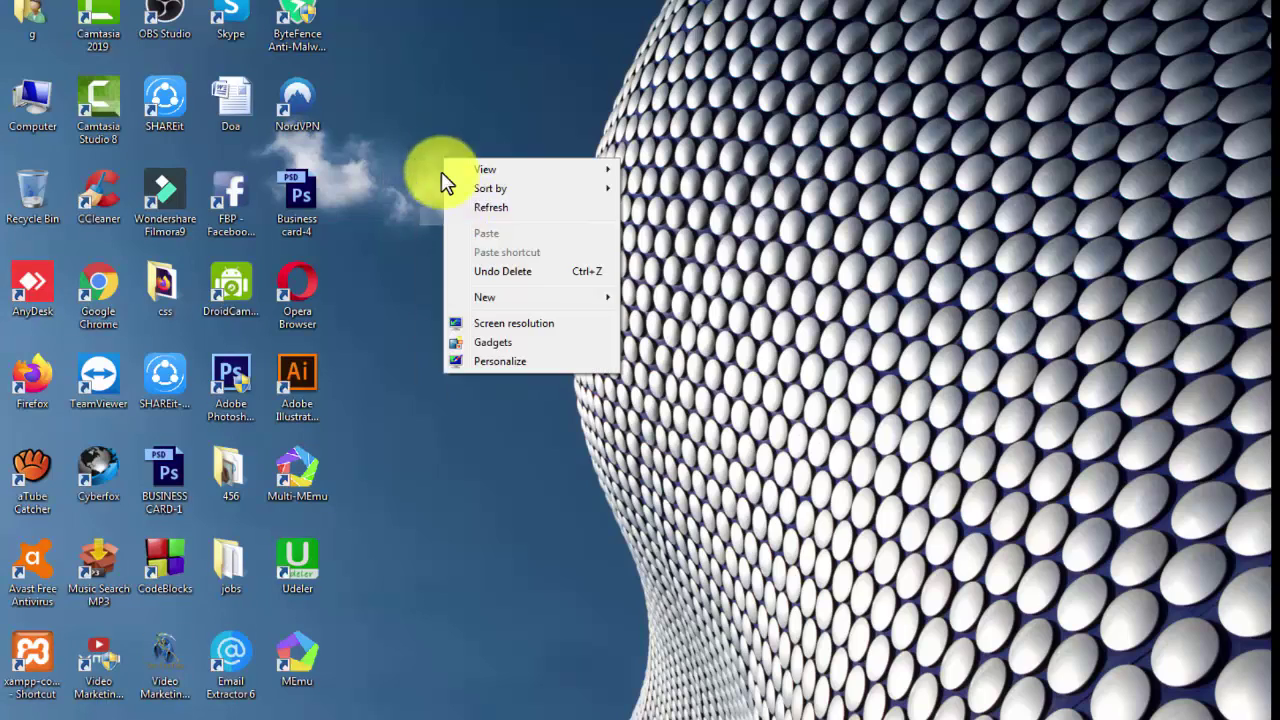
{"action": "left_click", "coordinate": [468, 207]}
{"action": "right_click", "coordinate": [444, 161]}
{"action": "left_click", "coordinate": [480, 208]}
{"action": "right_click", "coordinate": [431, 158]}
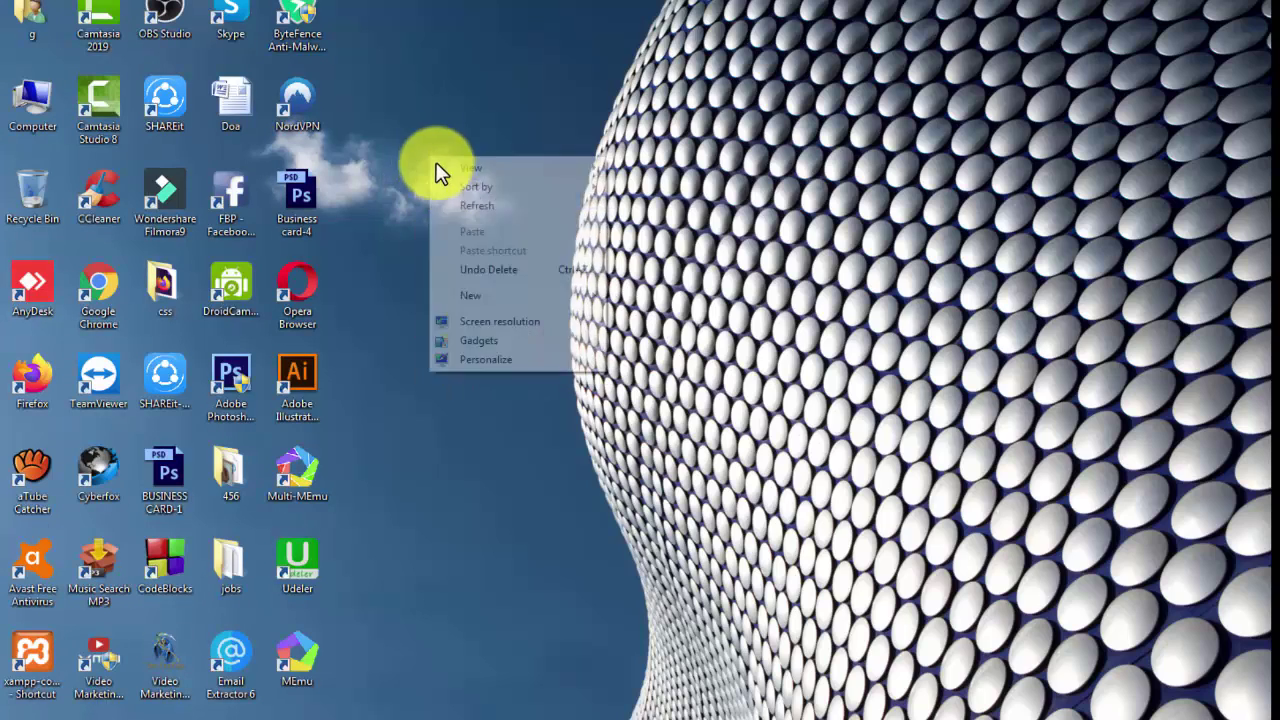
{"action": "left_click", "coordinate": [463, 206]}
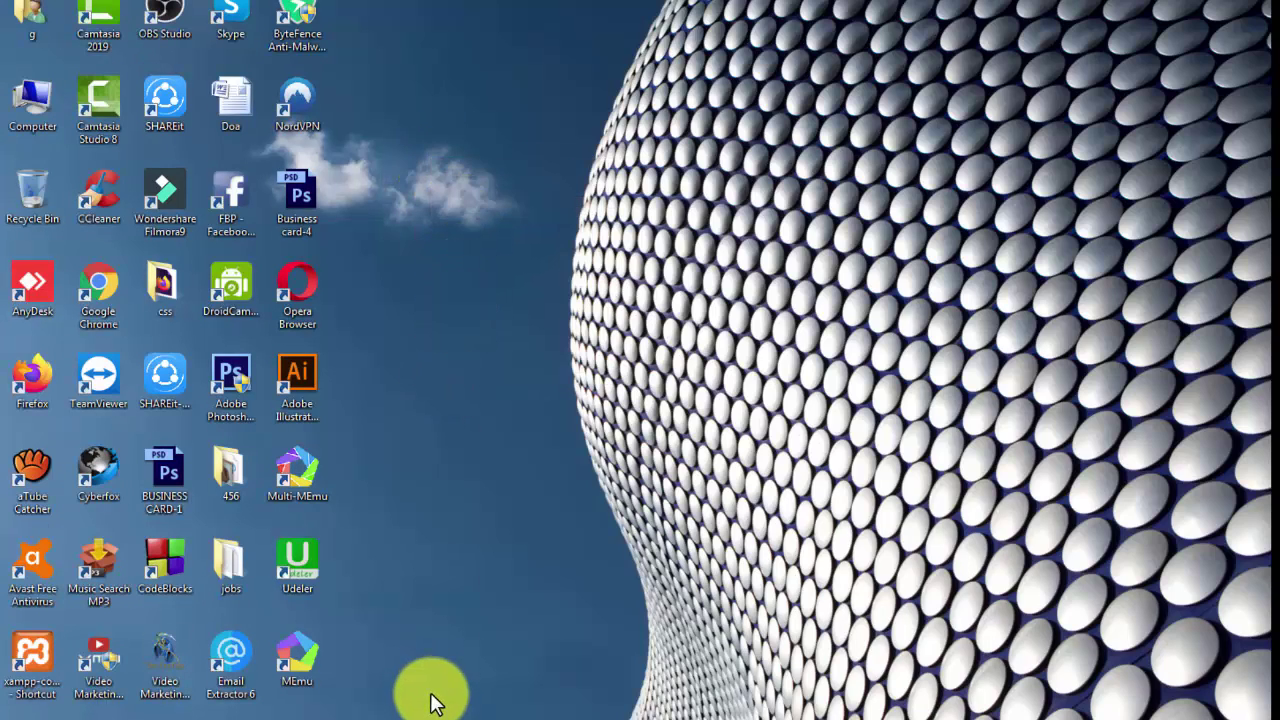